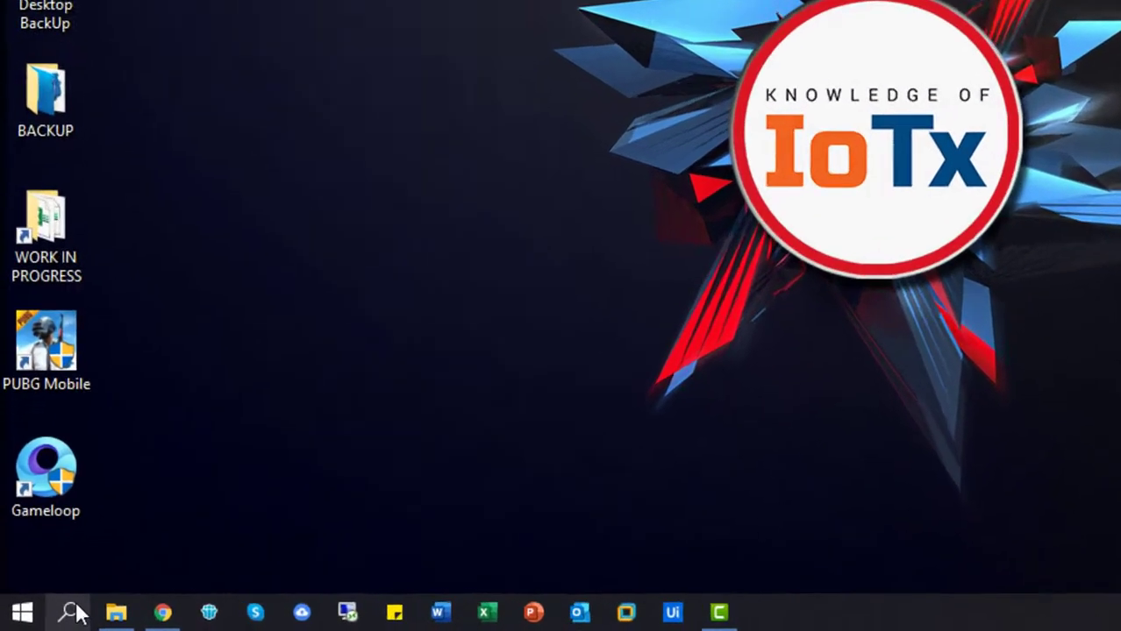
Step: Search the taskbar for 'photo' to find and launch Adobe Photoshop CS6
left_click(45, 618)
type("photo")
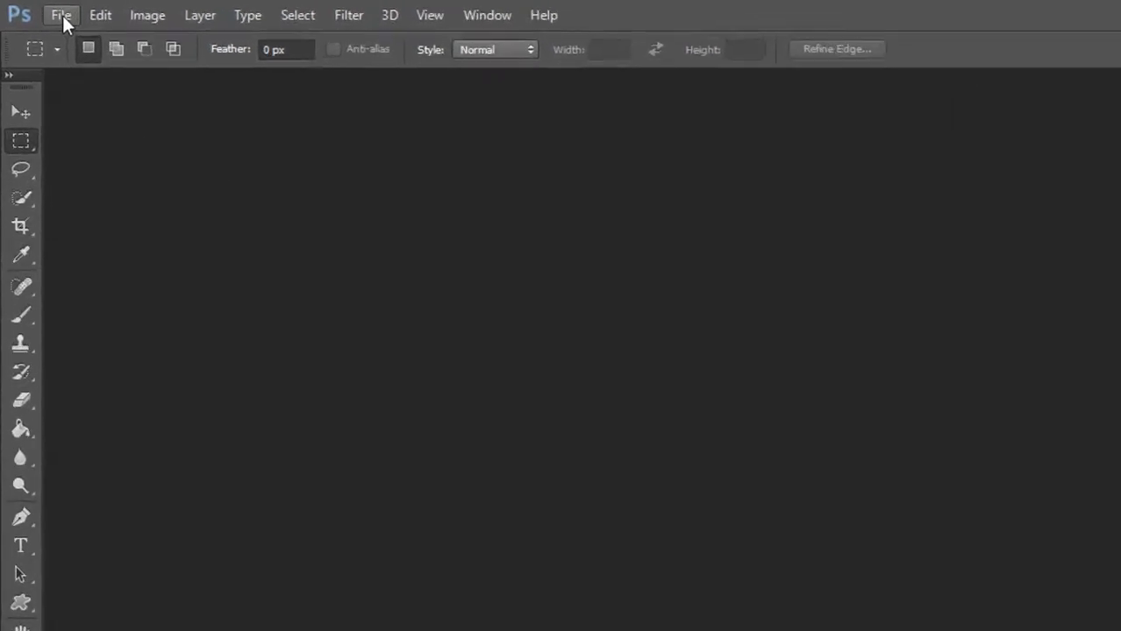
left_click(103, 26)
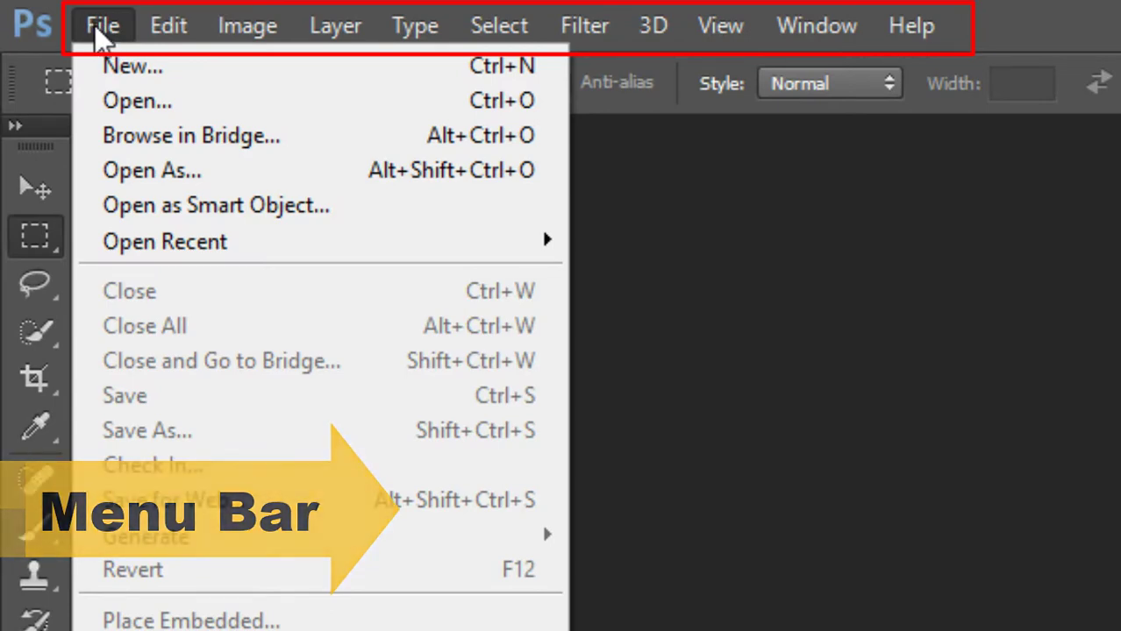
mouse_move(163, 29)
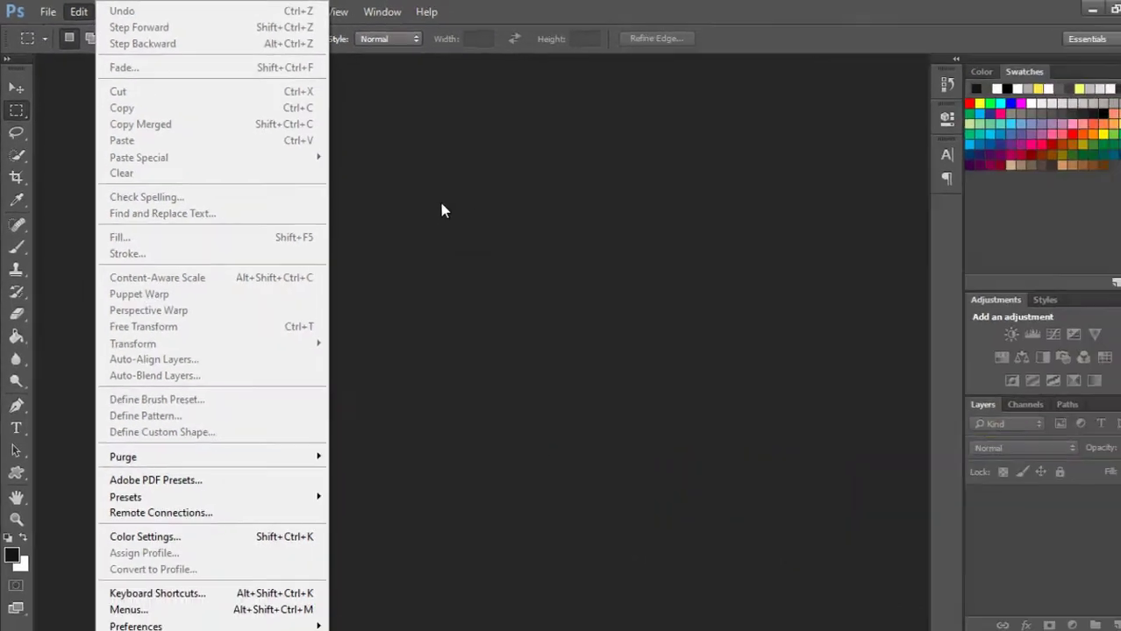
left_click(841, 414)
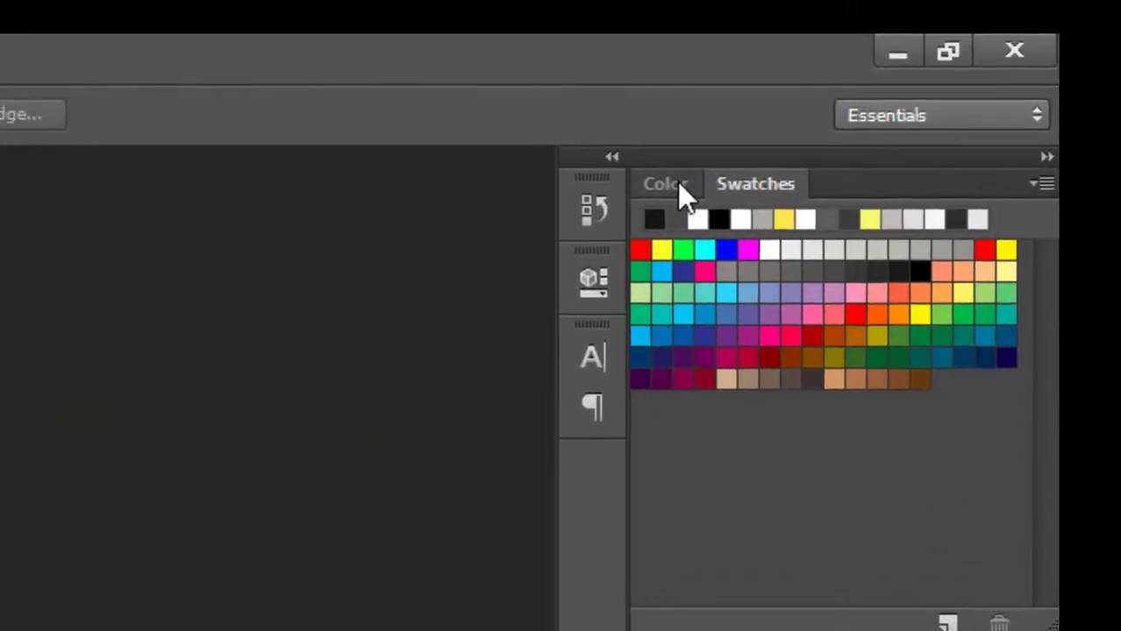
Step: Switch between the Color and Swatches panels, show the Layers panel, and open the File menu
left_click(944, 69)
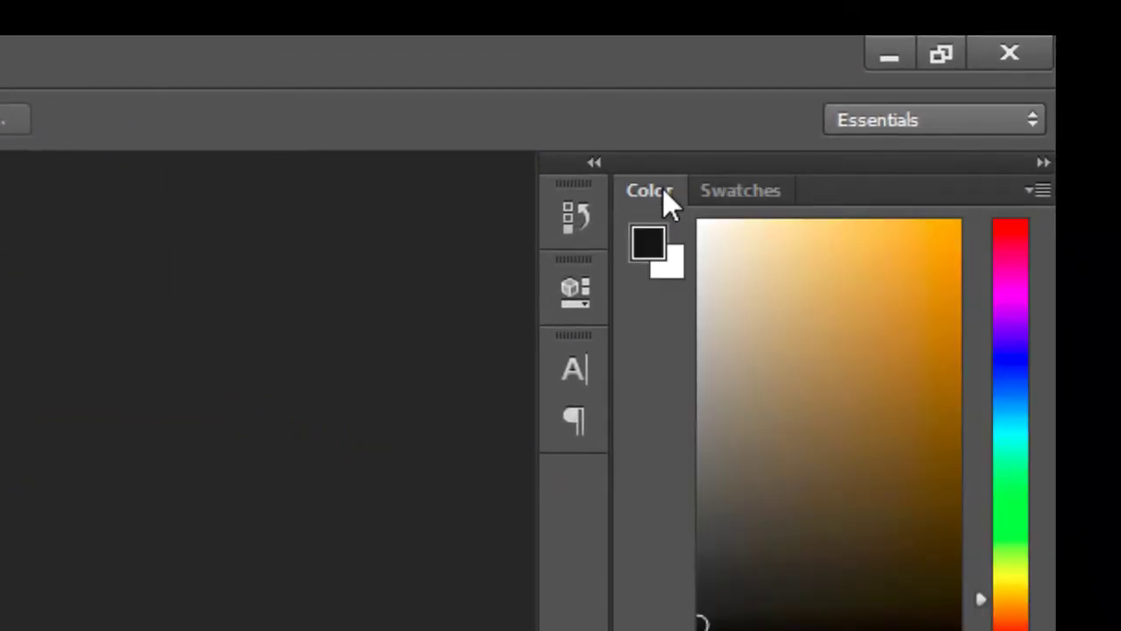
left_click(746, 193)
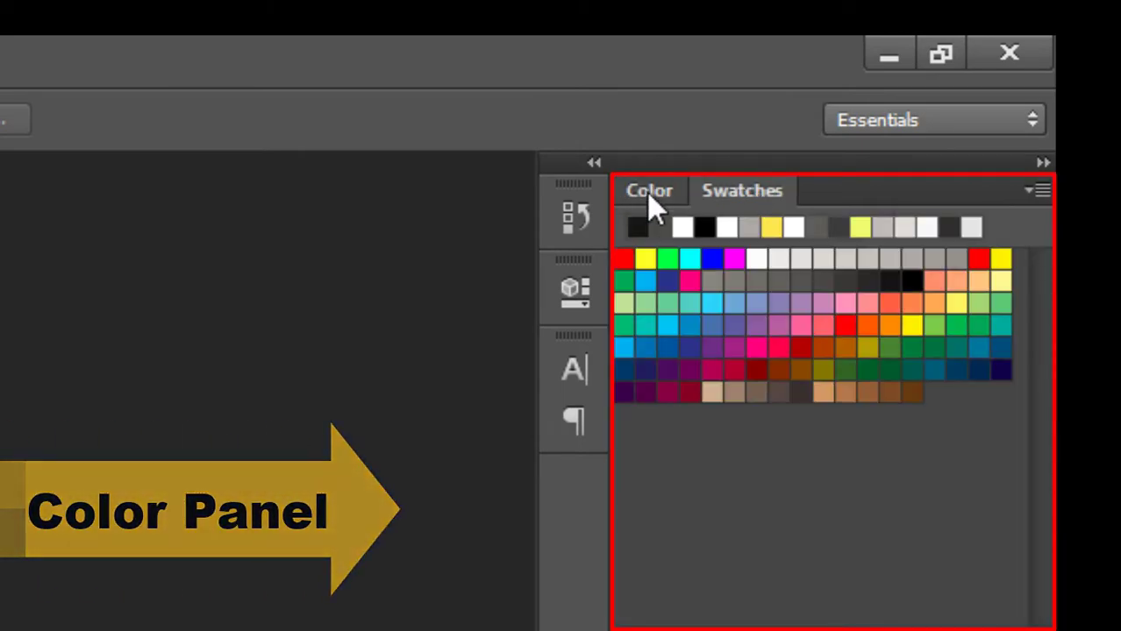
left_click(647, 191)
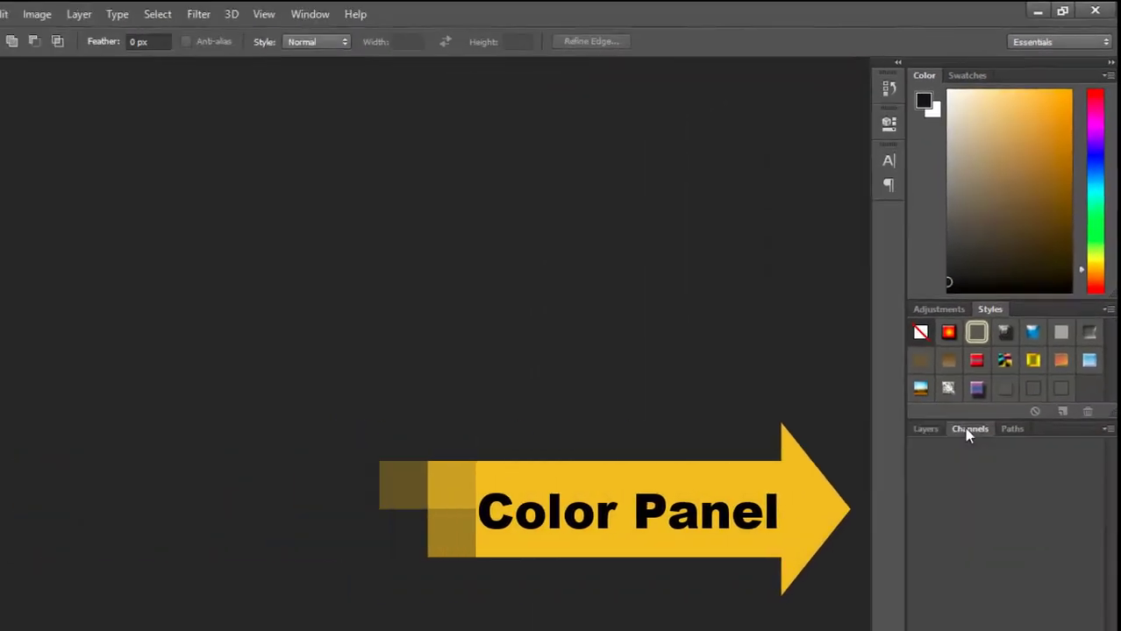
left_click(942, 399)
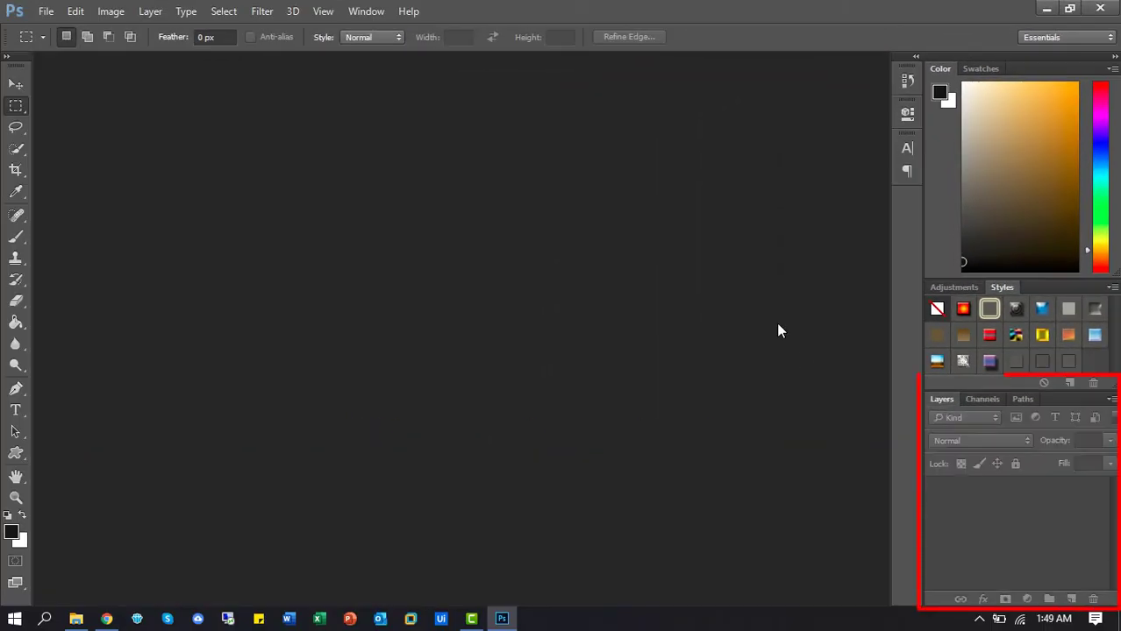
left_click(47, 11)
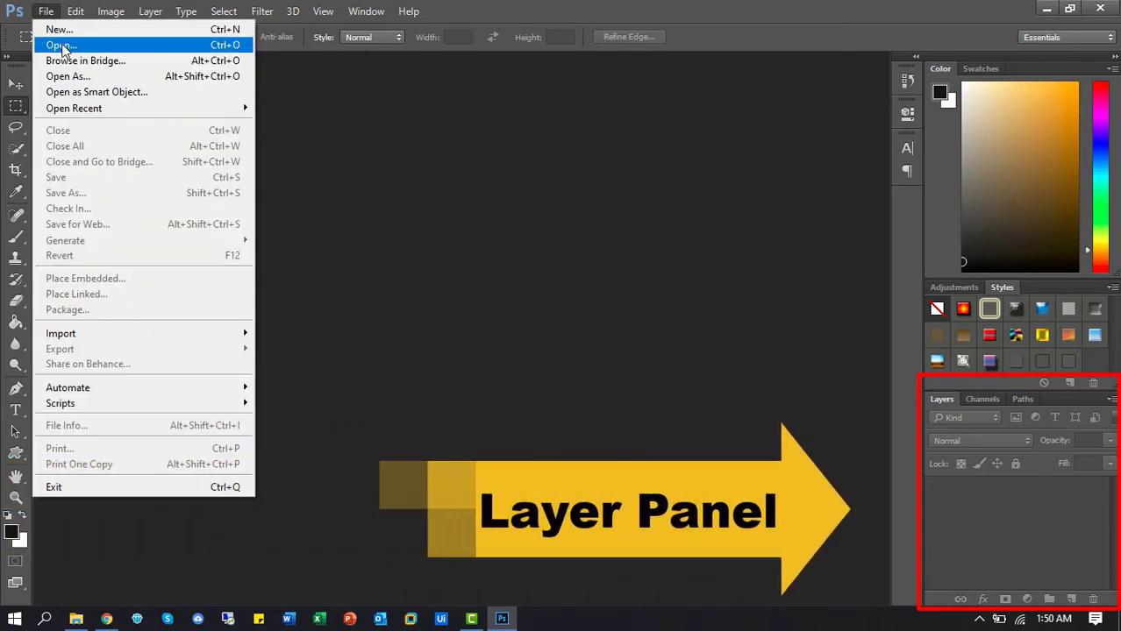
Step: Open hi-tech-interface-abstract-9-4k.jpg from the Downloads folder
left_click(61, 44)
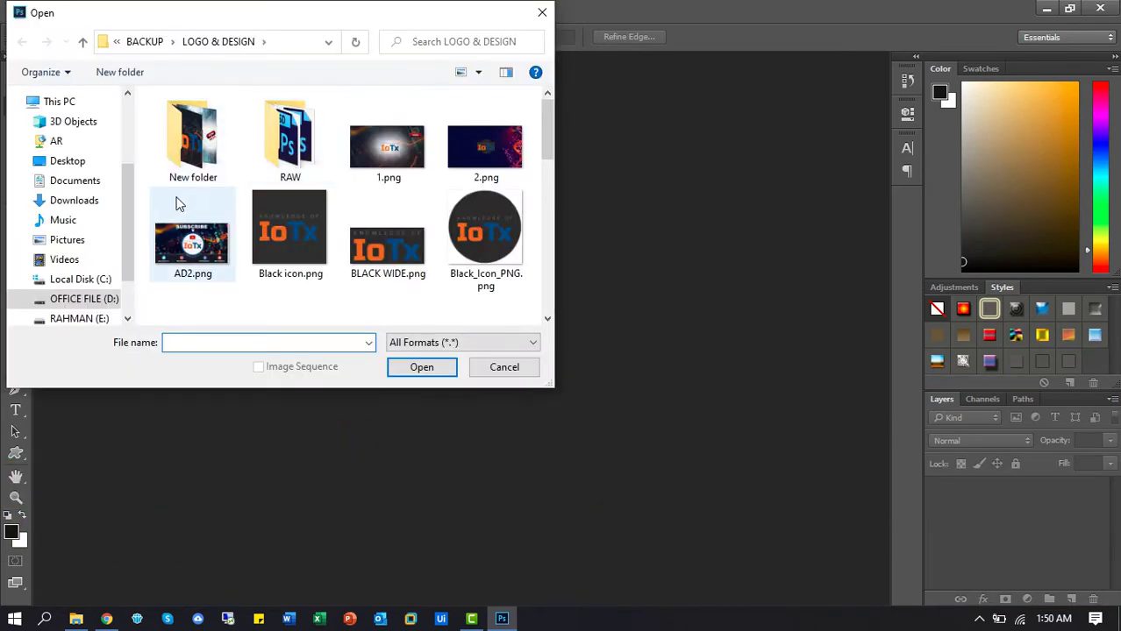
left_click(86, 203)
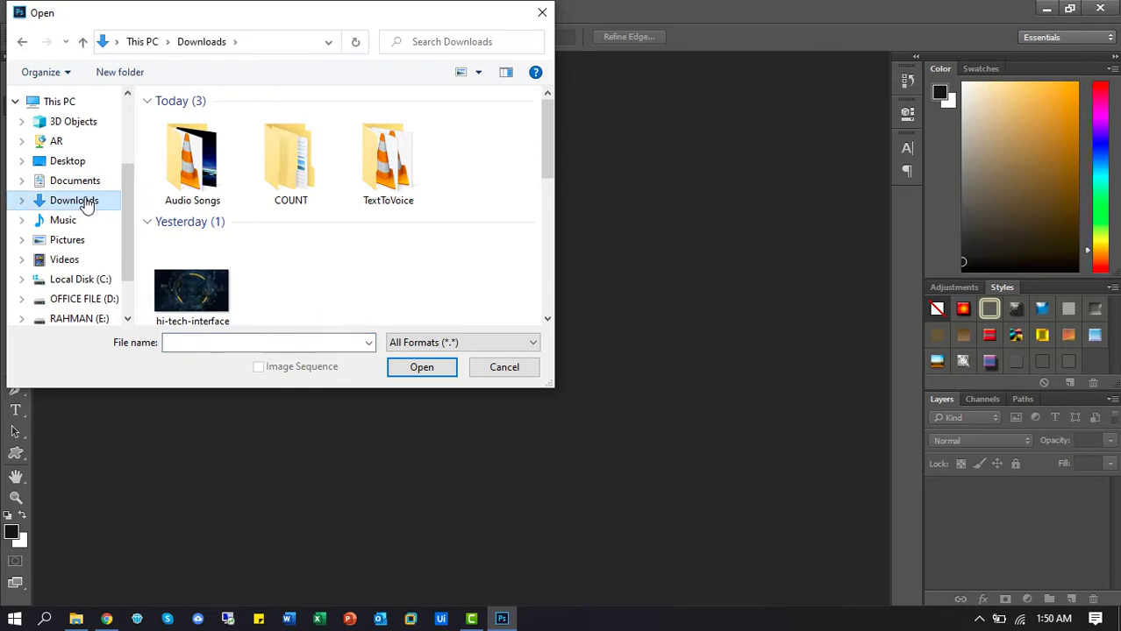
double_click(175, 303)
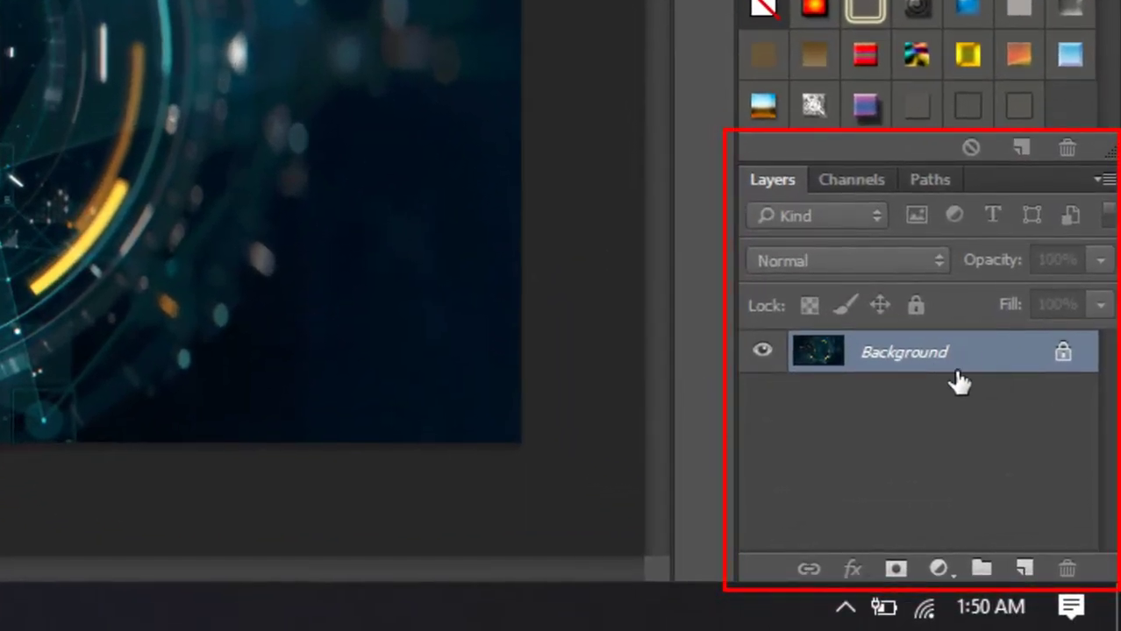
Step: Add a new layer, then browse the Channels, Paths, Layers and Adjustments panels
left_click(1024, 569)
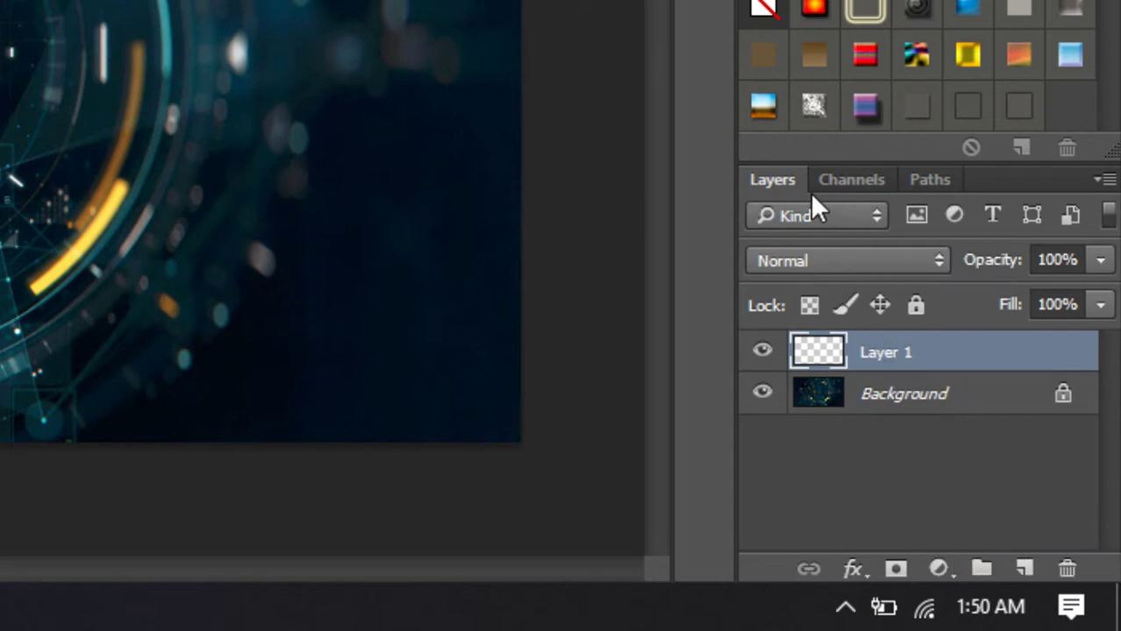
left_click(838, 182)
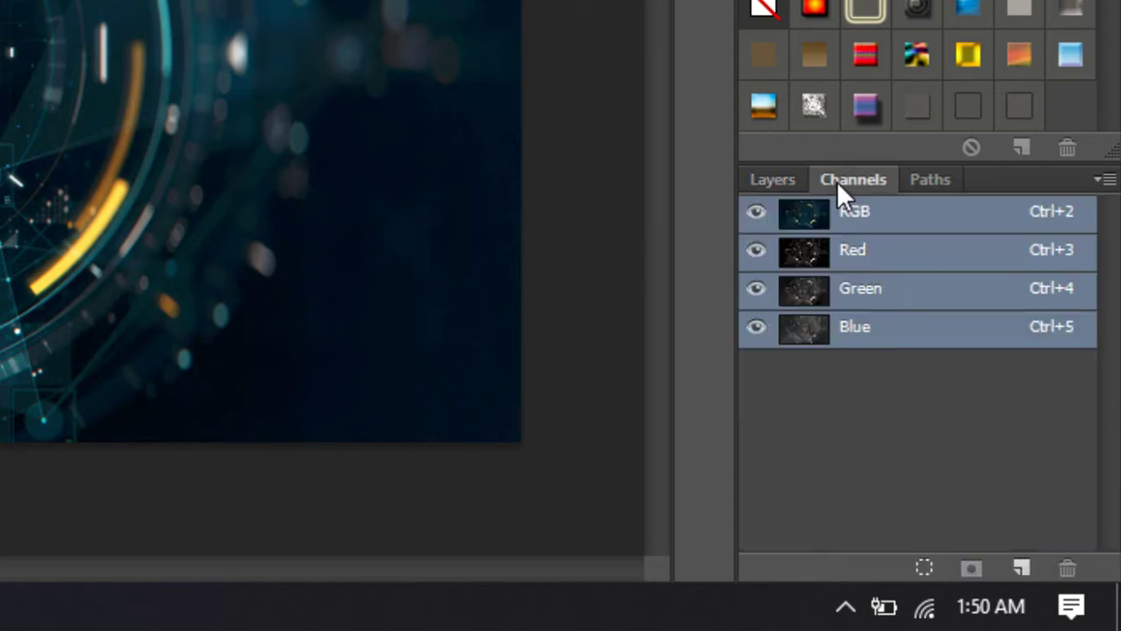
left_click(921, 182)
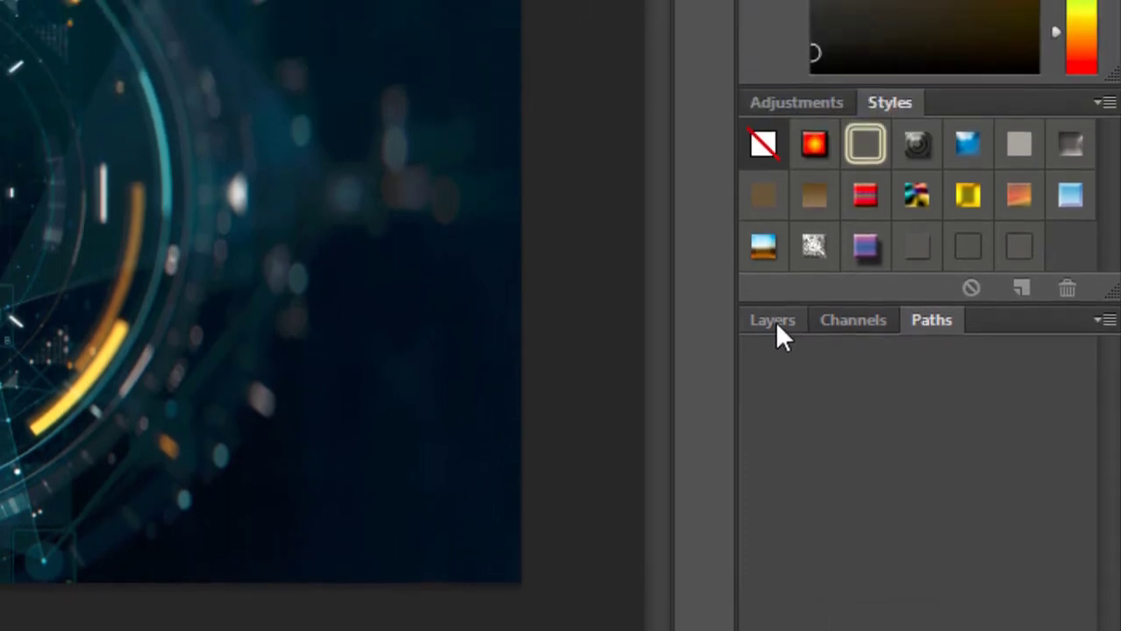
left_click(773, 181)
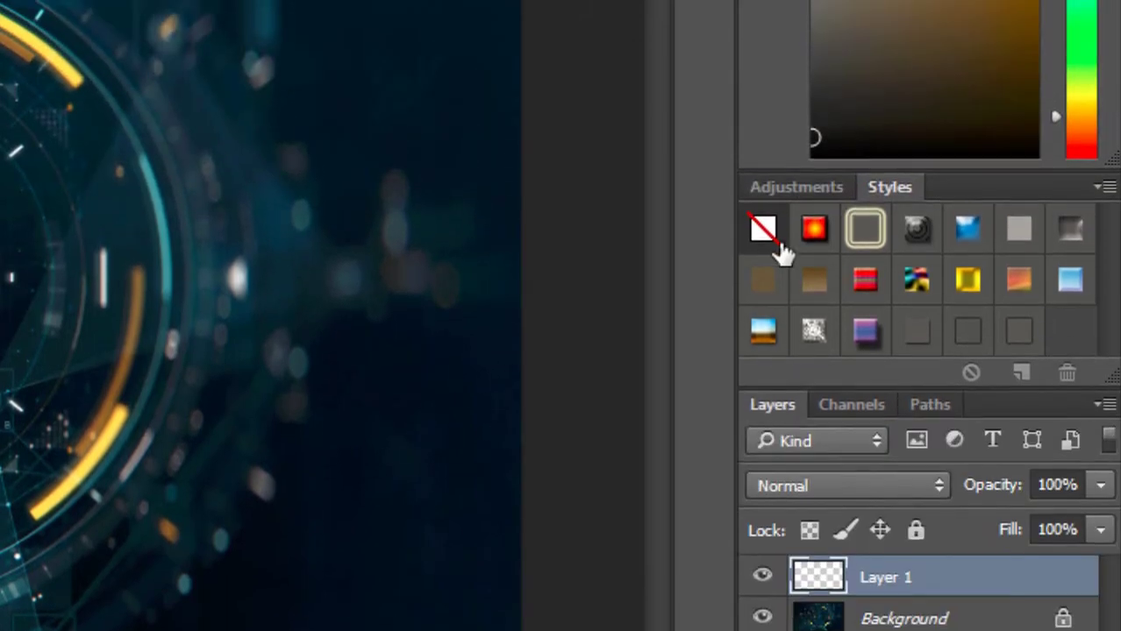
left_click(799, 190)
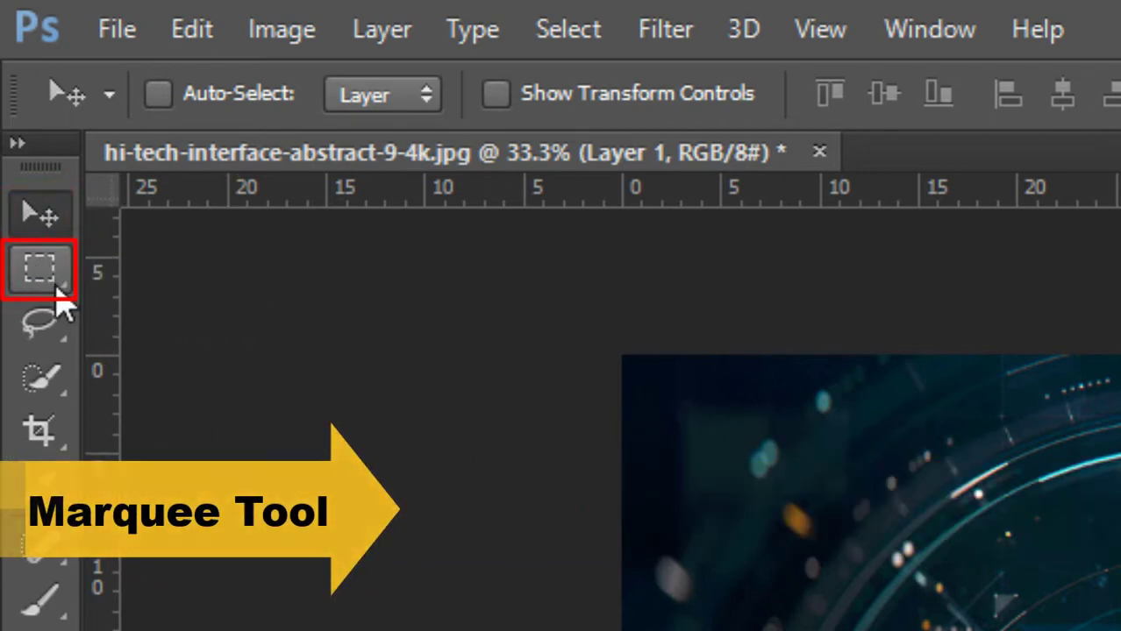
Step: Browse the marquee, lasso and quick selection tool variants, then select the Crop tool
left_click(63, 302)
right_click(64, 300)
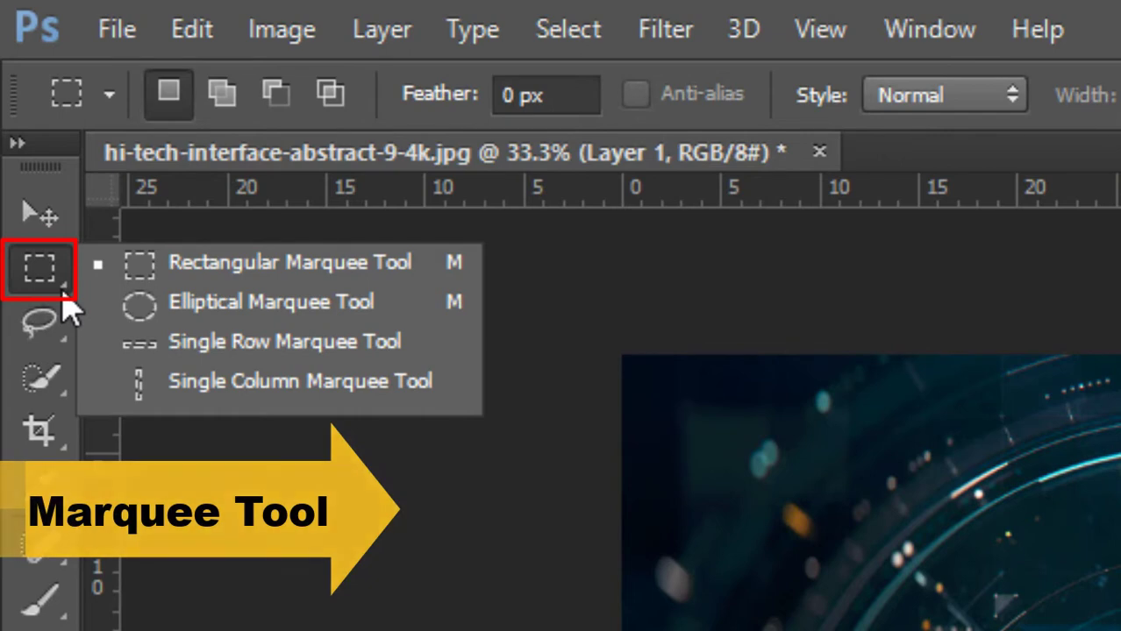
left_click(57, 288)
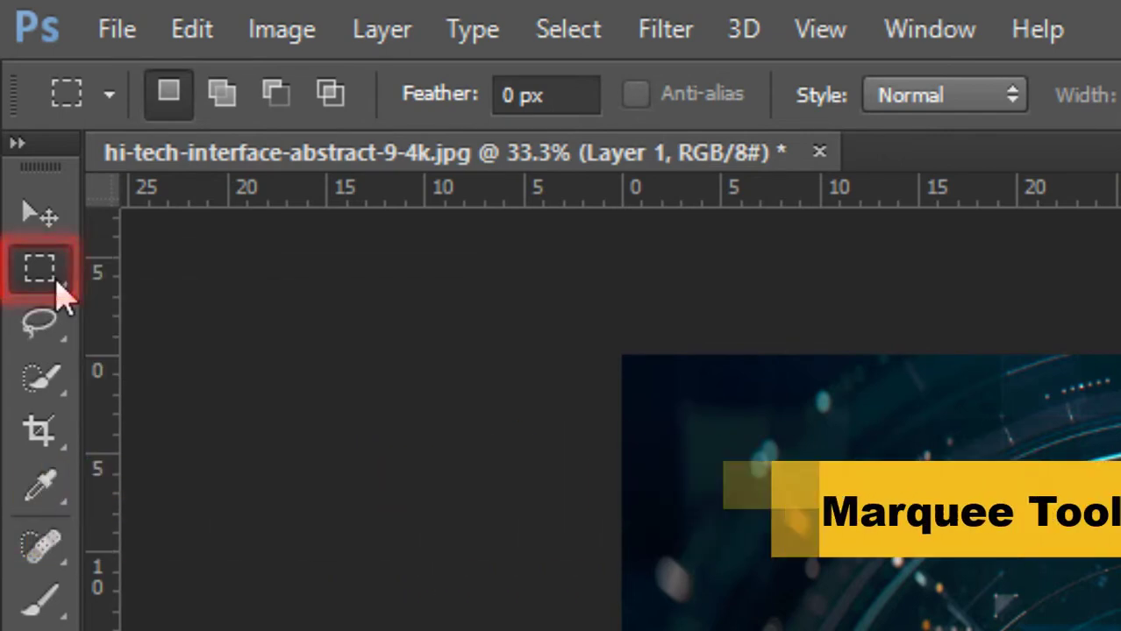
left_click(66, 352)
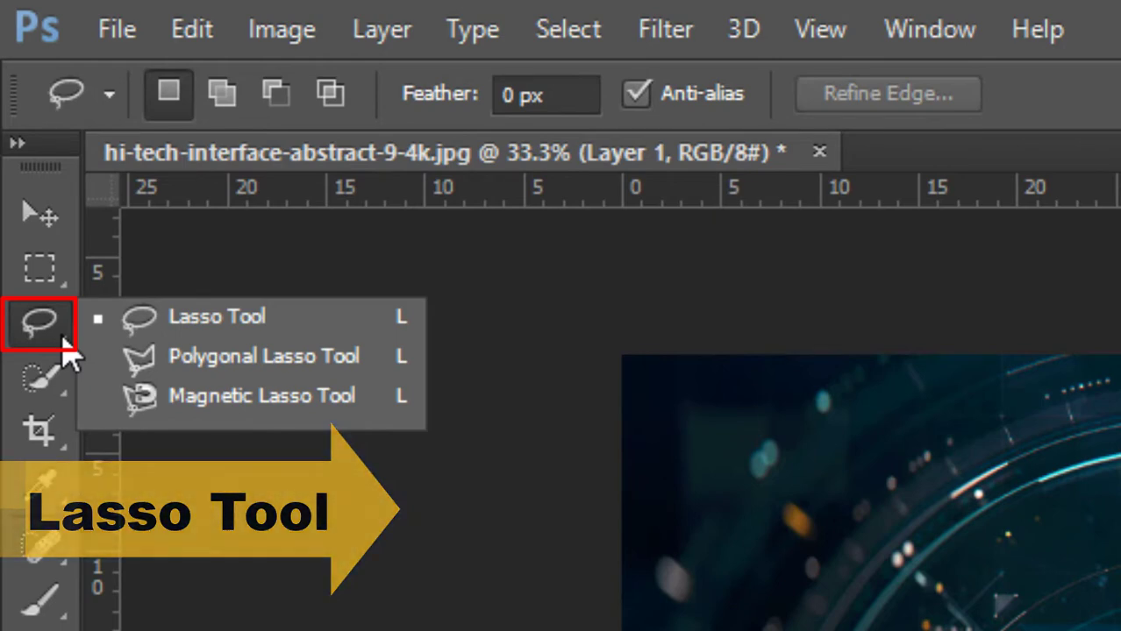
left_click(57, 345)
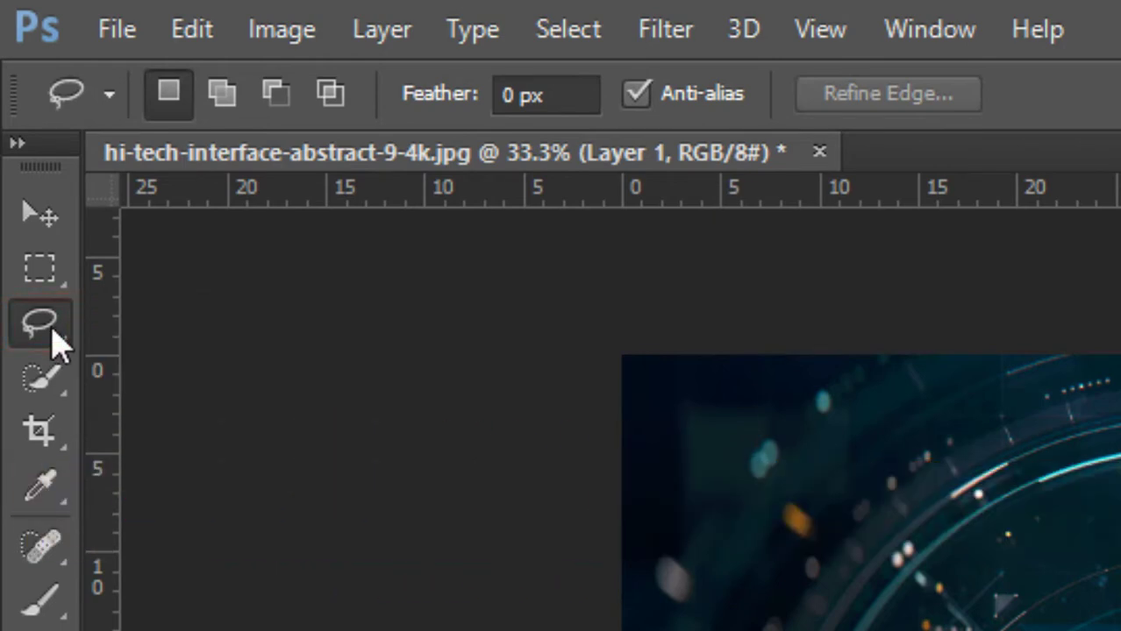
left_click(64, 409)
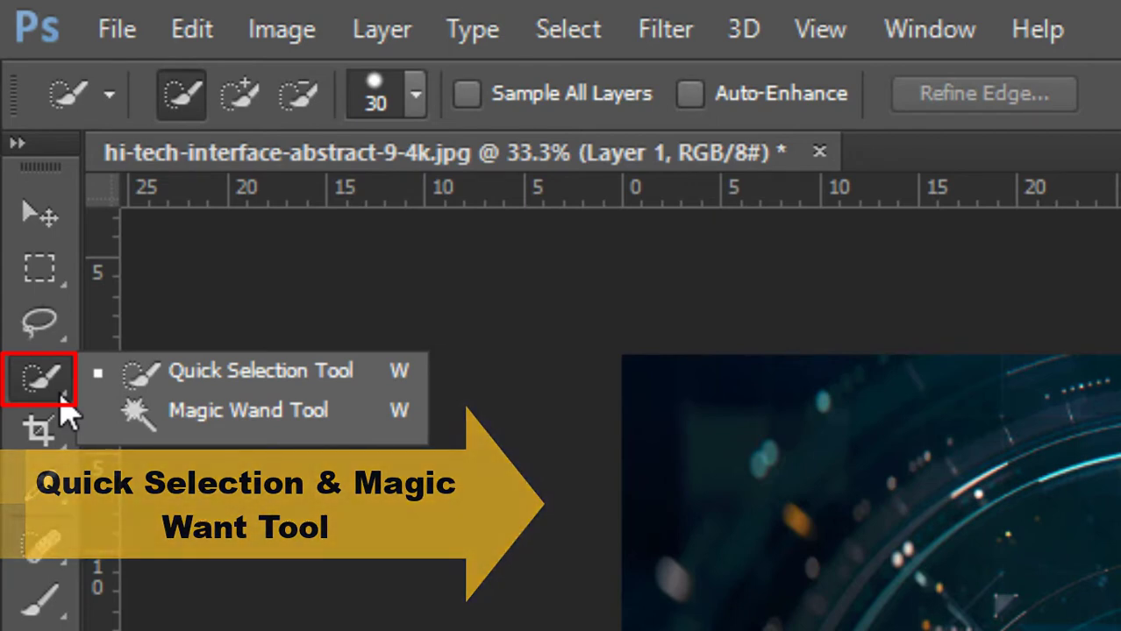
left_click(66, 407)
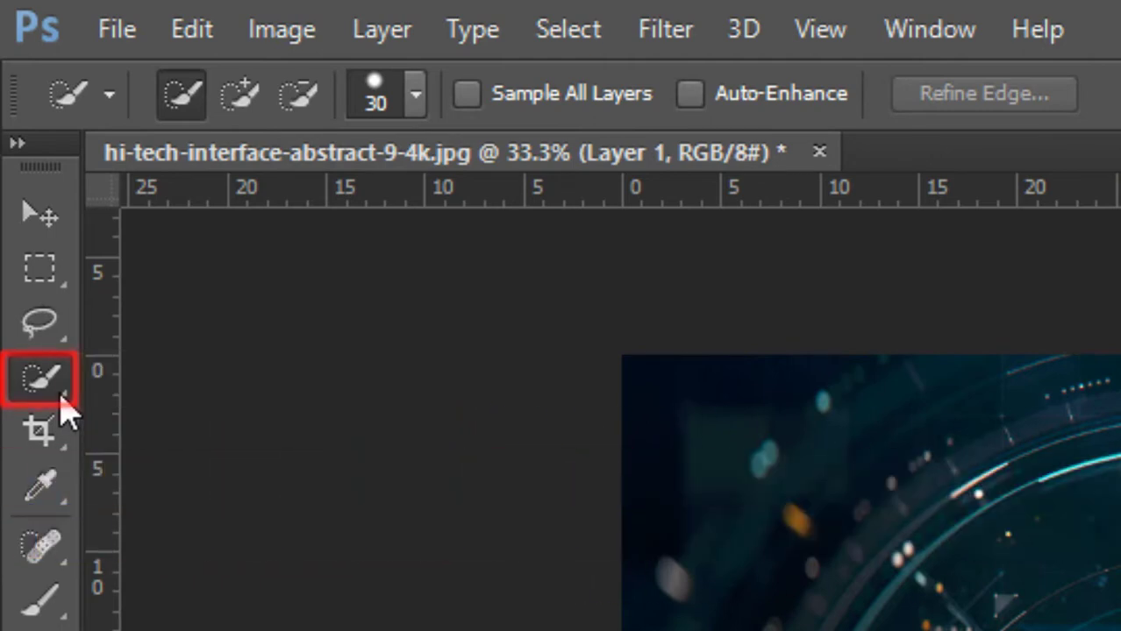
left_click(65, 456)
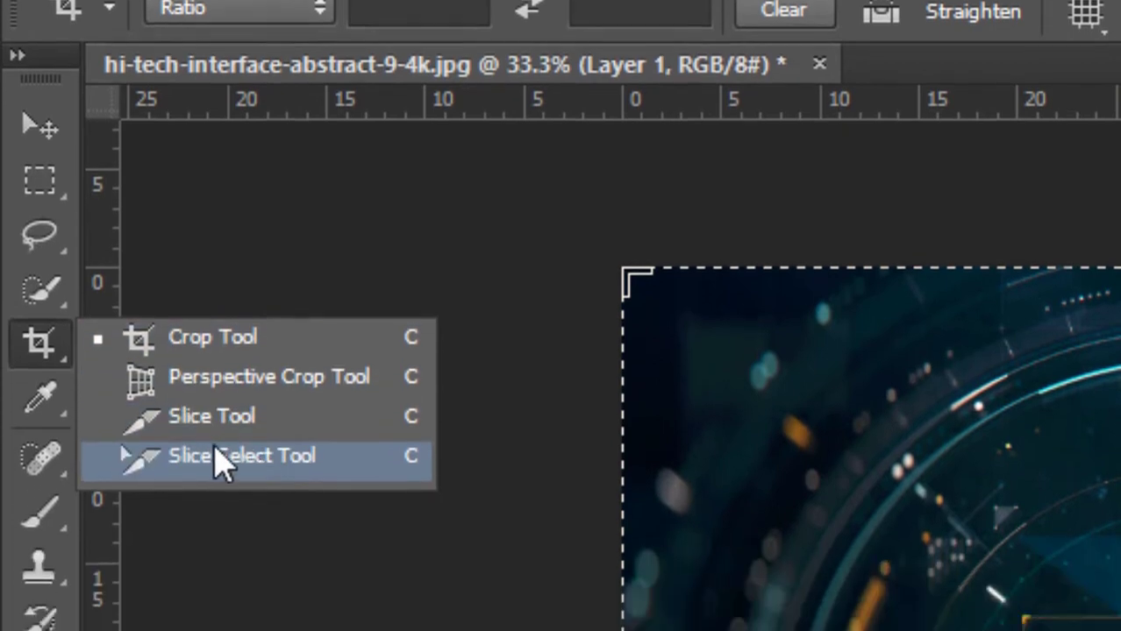
Step: Select the Eyedropper and view its variants, then list the healing and red-eye tools
left_click(44, 399)
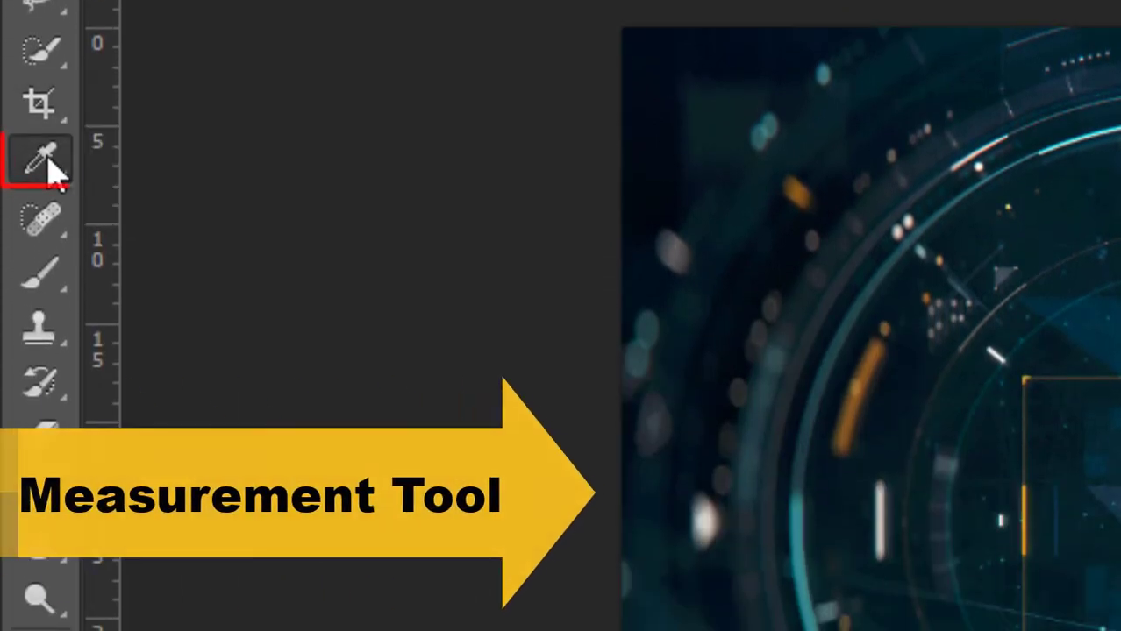
right_click(50, 169)
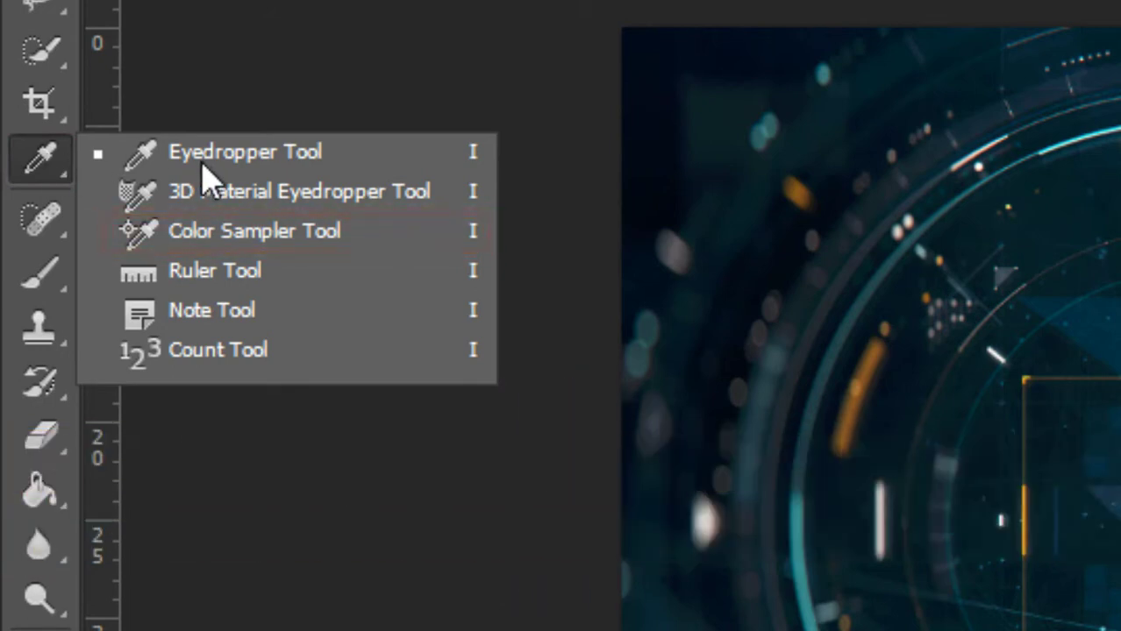
left_click(61, 243)
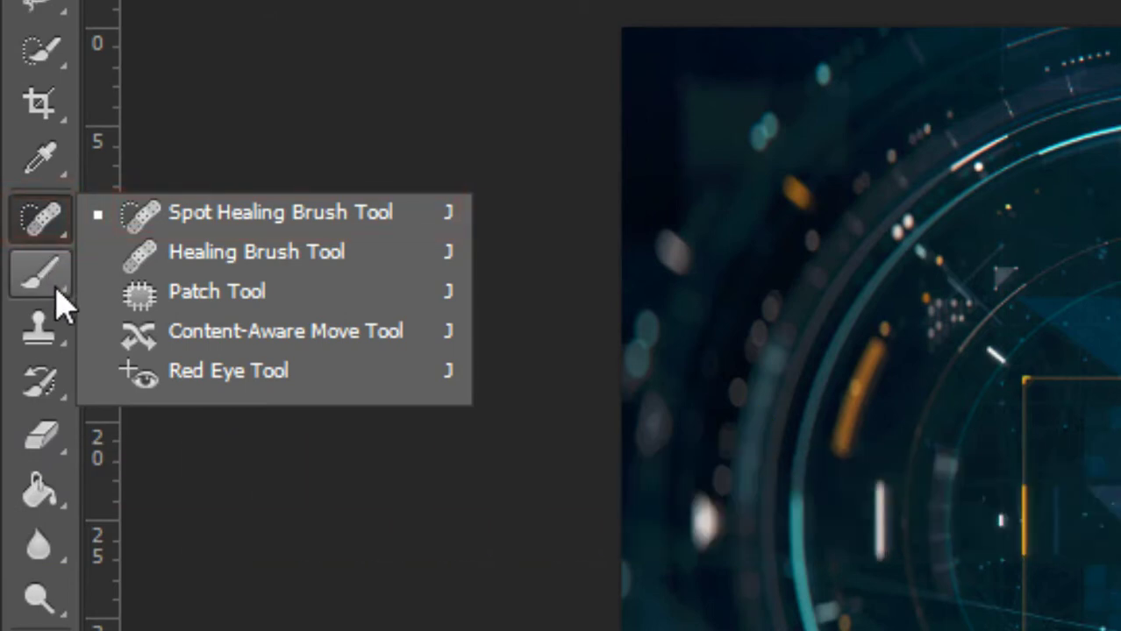
Step: Review the Brush and Clone Stamp variants, then list the History and Art History Brush tools
left_click(56, 297)
right_click(56, 297)
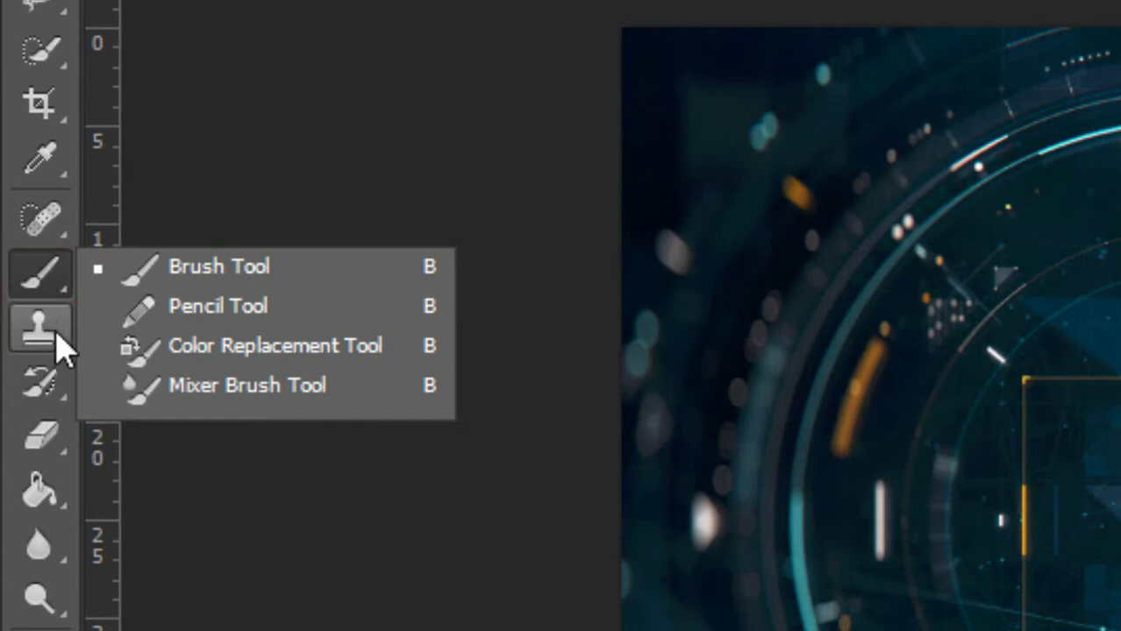
left_click(63, 350)
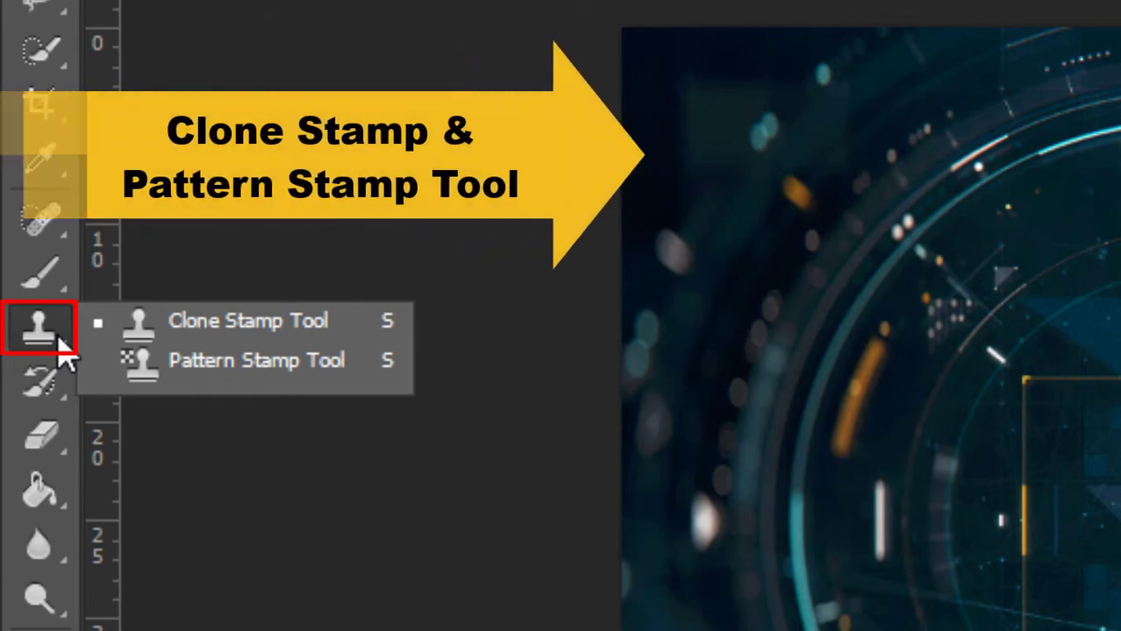
left_click(38, 383)
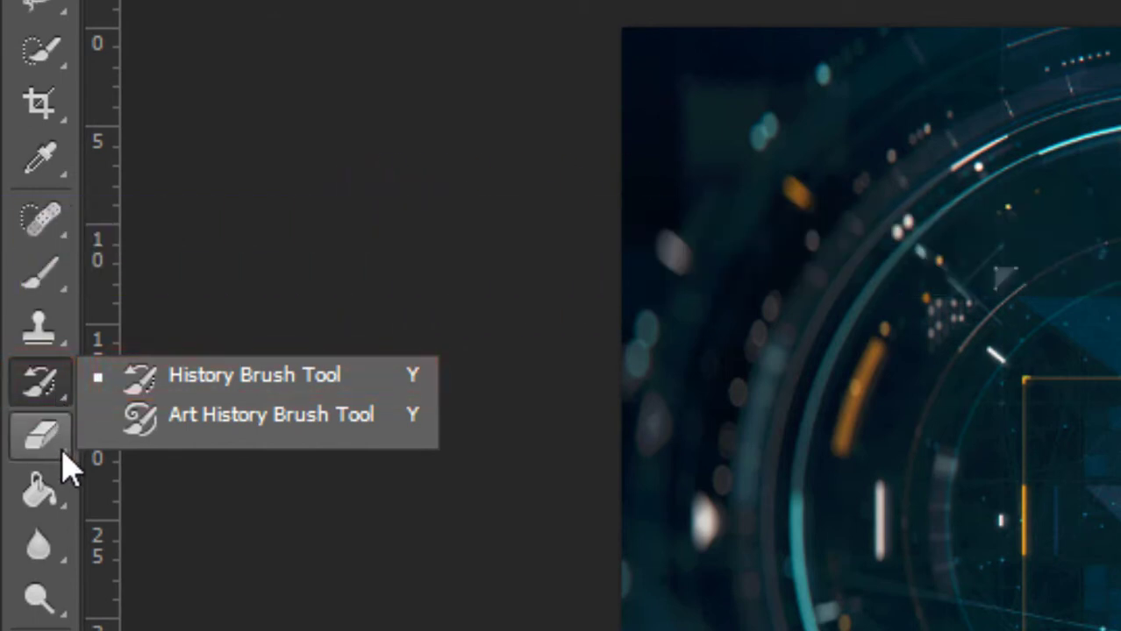
Step: Select the Paint Bucket tool to list the Gradient, Paint Bucket and 3D Material Drop tools
mouse_move(68, 456)
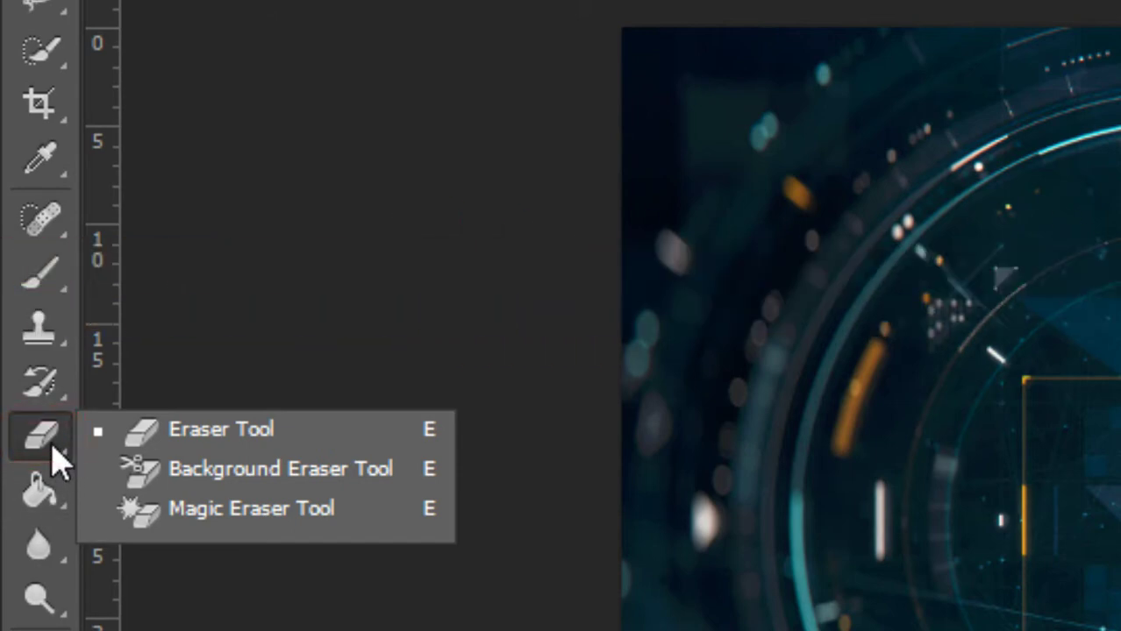
left_click(59, 516)
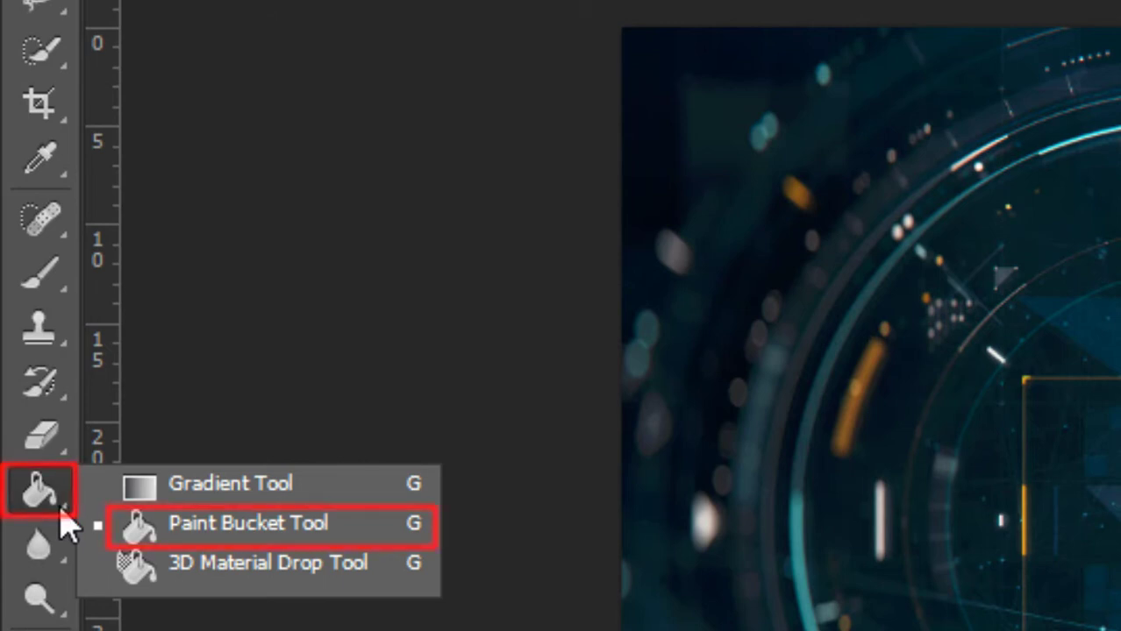
Step: Review the Blur/Sharpen/Smudge and Dodge/Burn/Sponge variants, then list the Pen tools
left_click(61, 562)
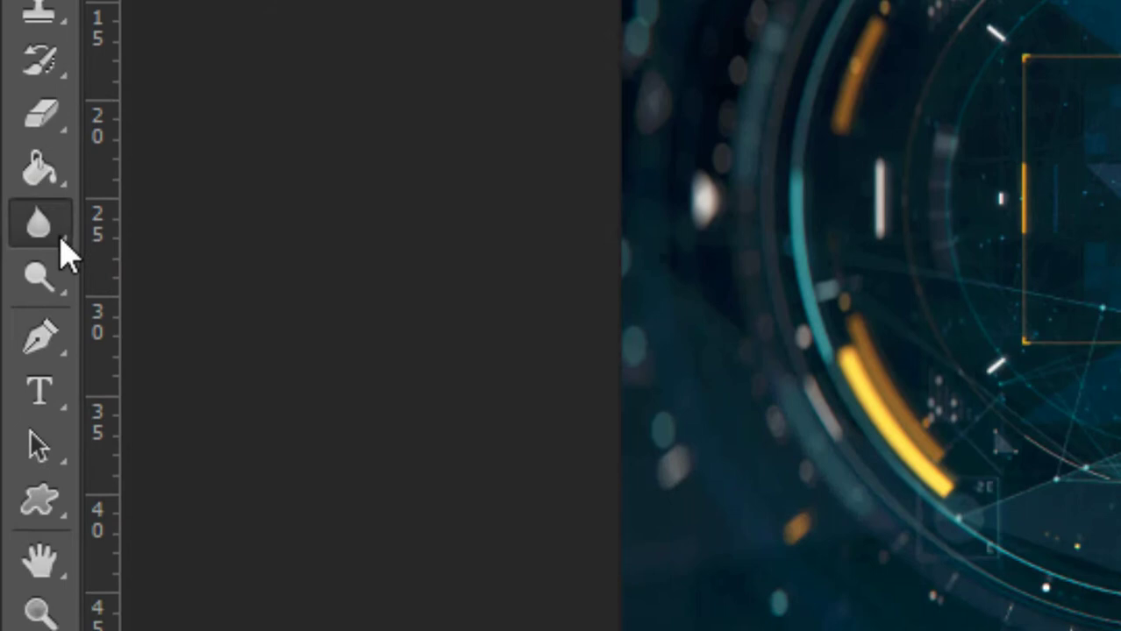
left_click(59, 235)
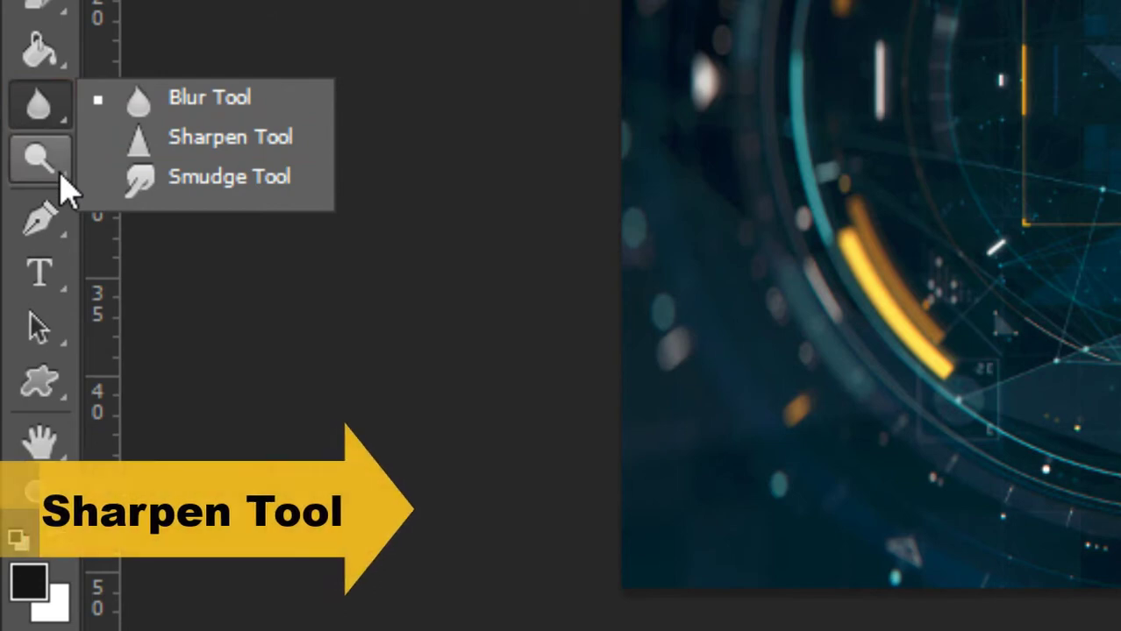
left_click(62, 177)
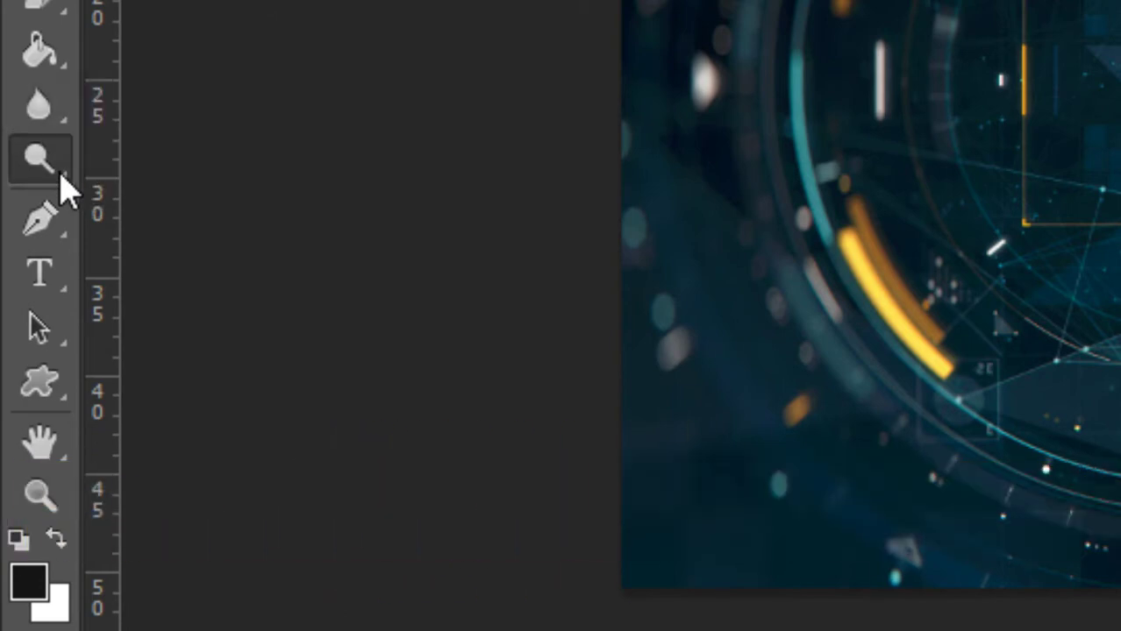
right_click(63, 176)
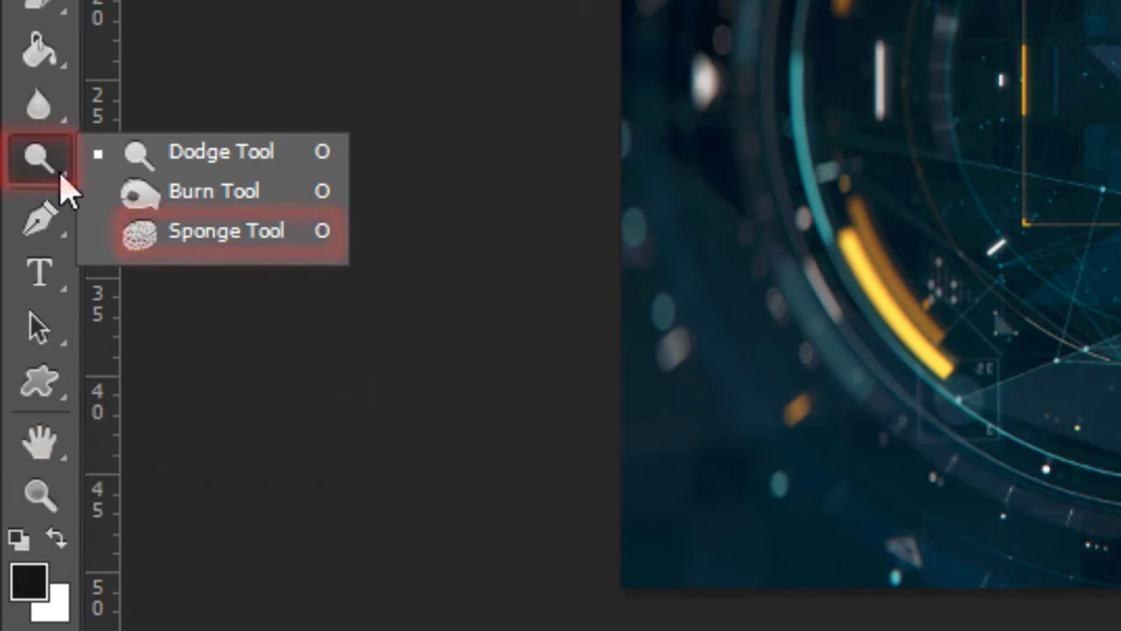
left_click(66, 245)
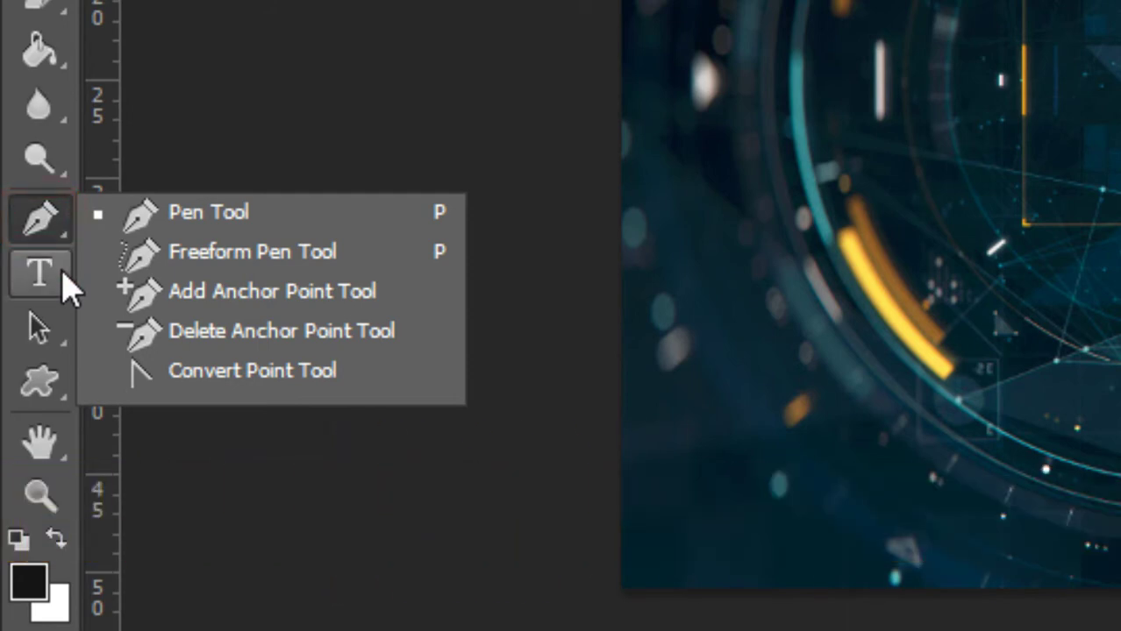
Step: List the Horizontal/Vertical Type and Type Mask tool variants
left_click(62, 279)
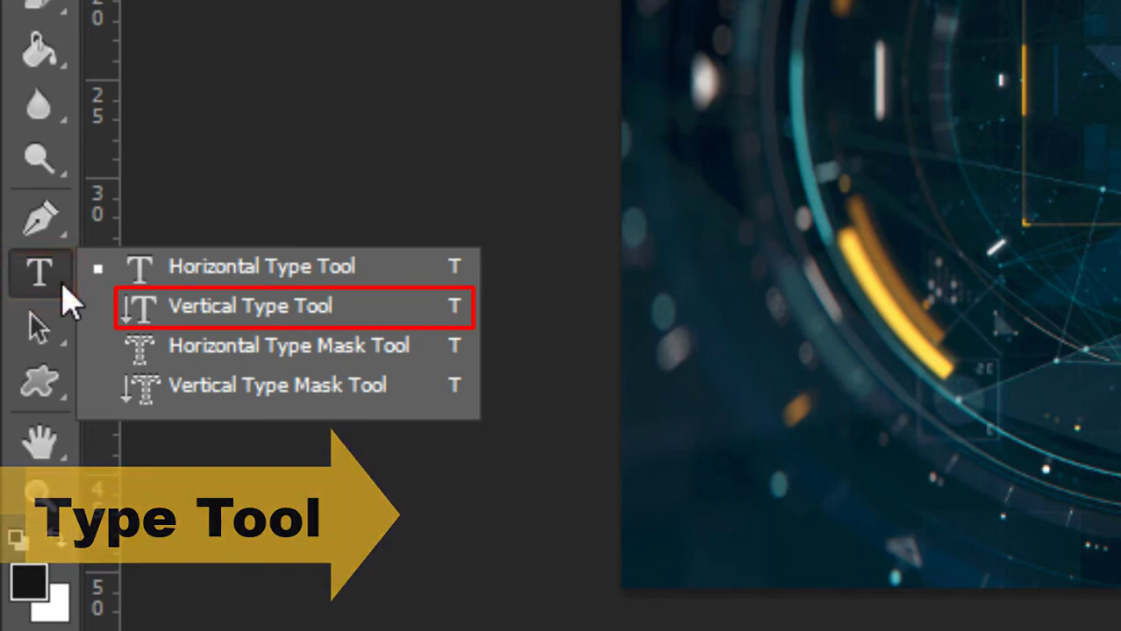
Step: Activate the Path Selection tool and show its flyout with the Direct Selection tool
left_click(63, 344)
right_click(63, 344)
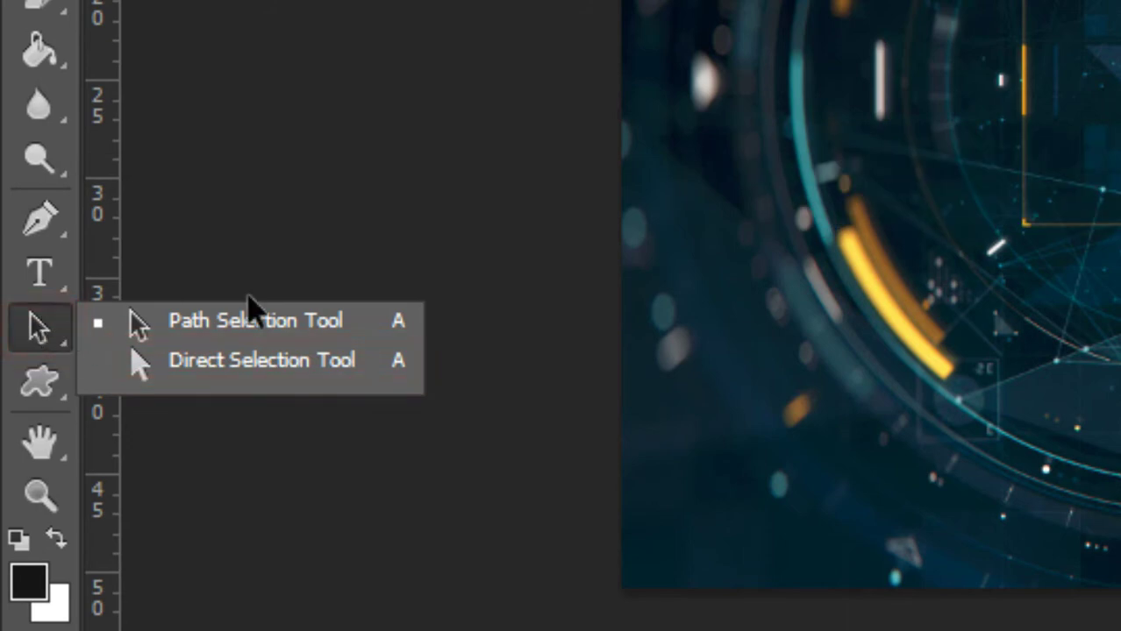
Step: Show the shape tool flyout: Rectangle, Rounded Rectangle, Ellipse, Polygon, Line and Custom Shape
right_click(64, 397)
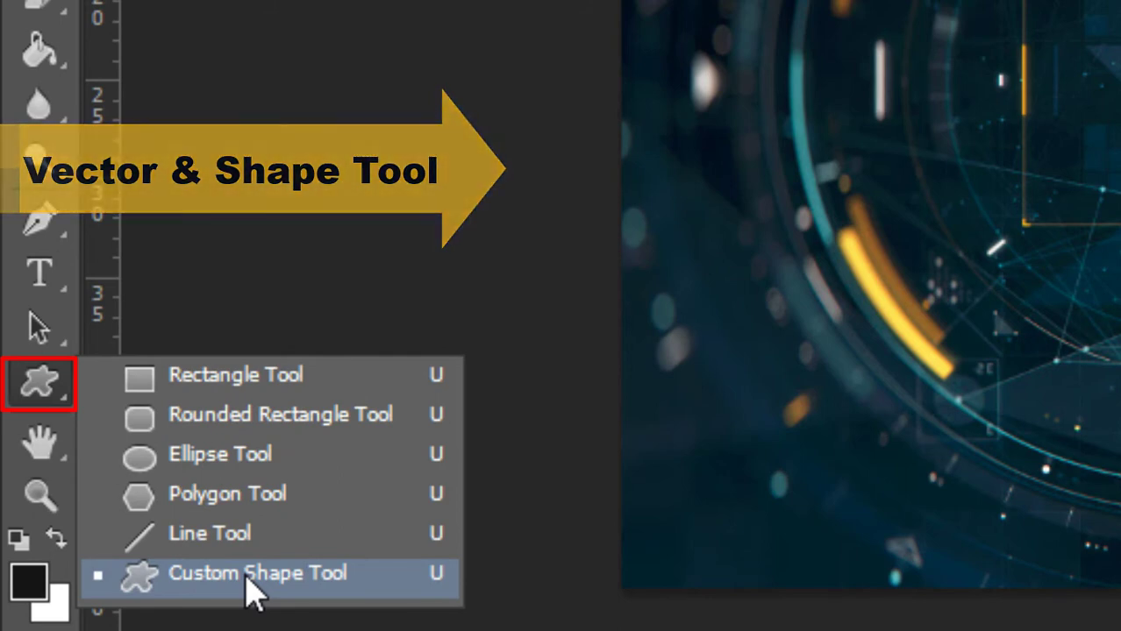
Step: Choose the Custom Shape tool, scroll through its shape picker presets, then close the picker
left_click(44, 388)
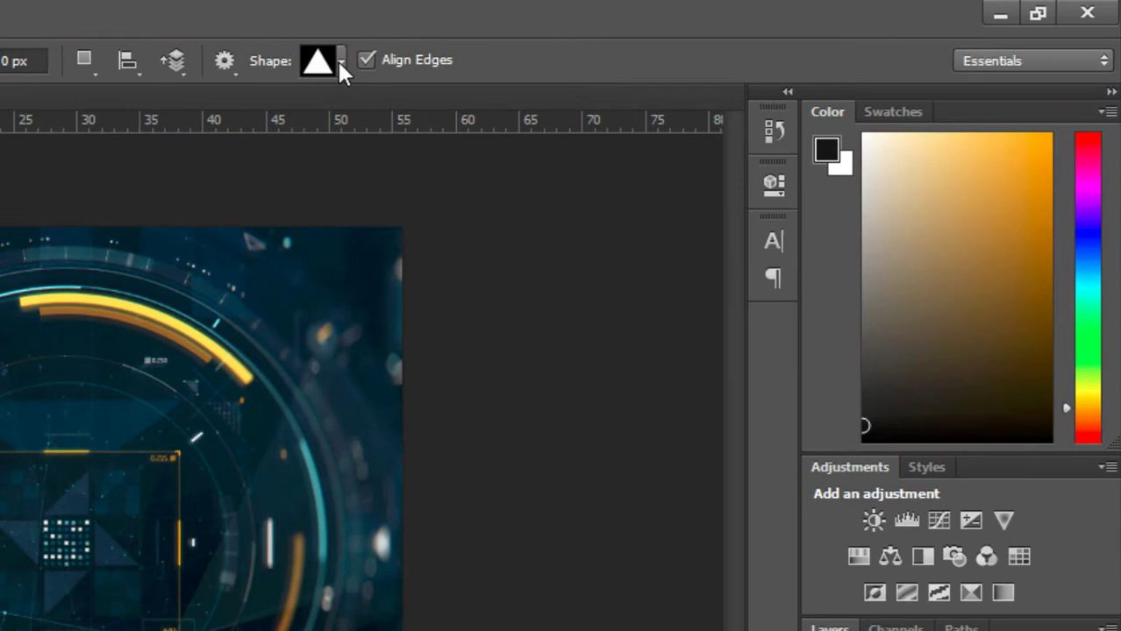
left_click(341, 62)
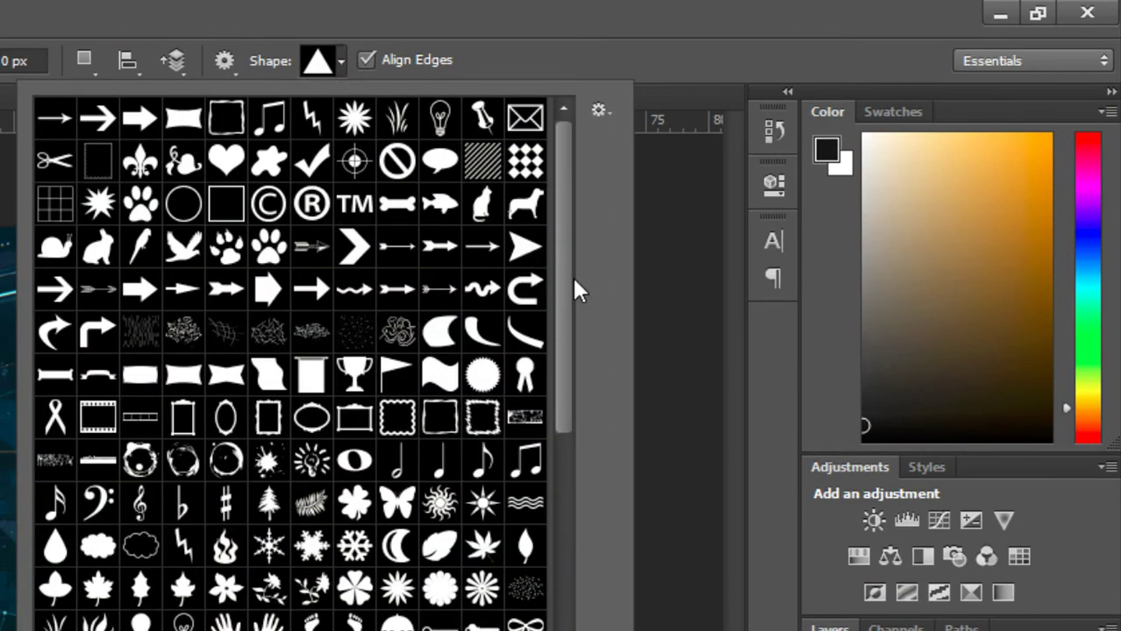
left_click_drag(565, 278, 552, 184)
left_click(481, 33)
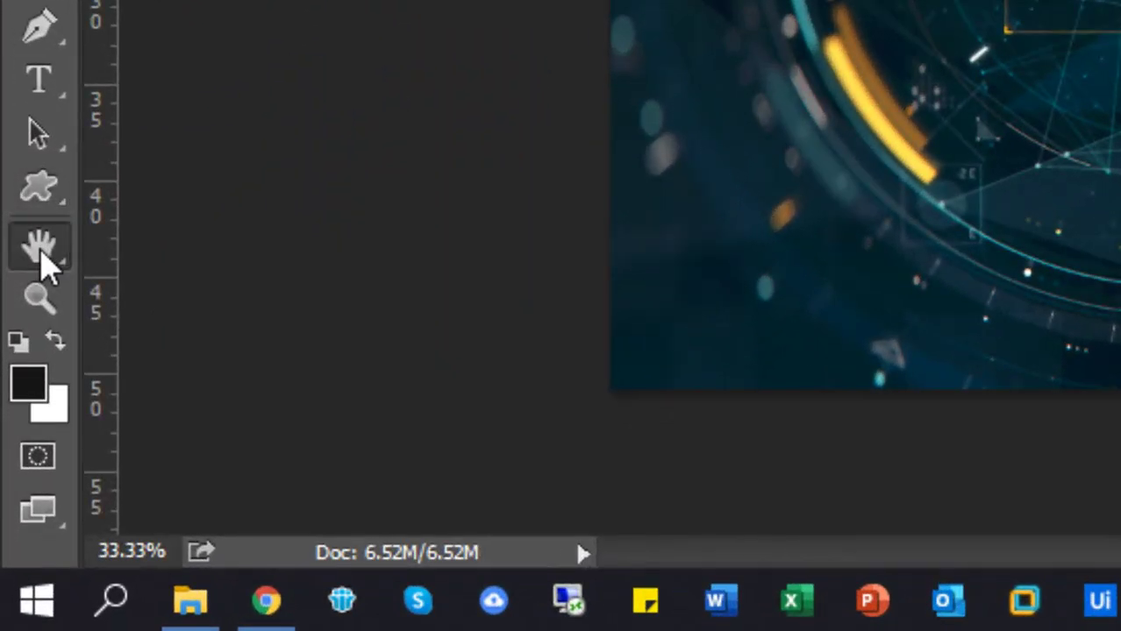
left_click(15, 475)
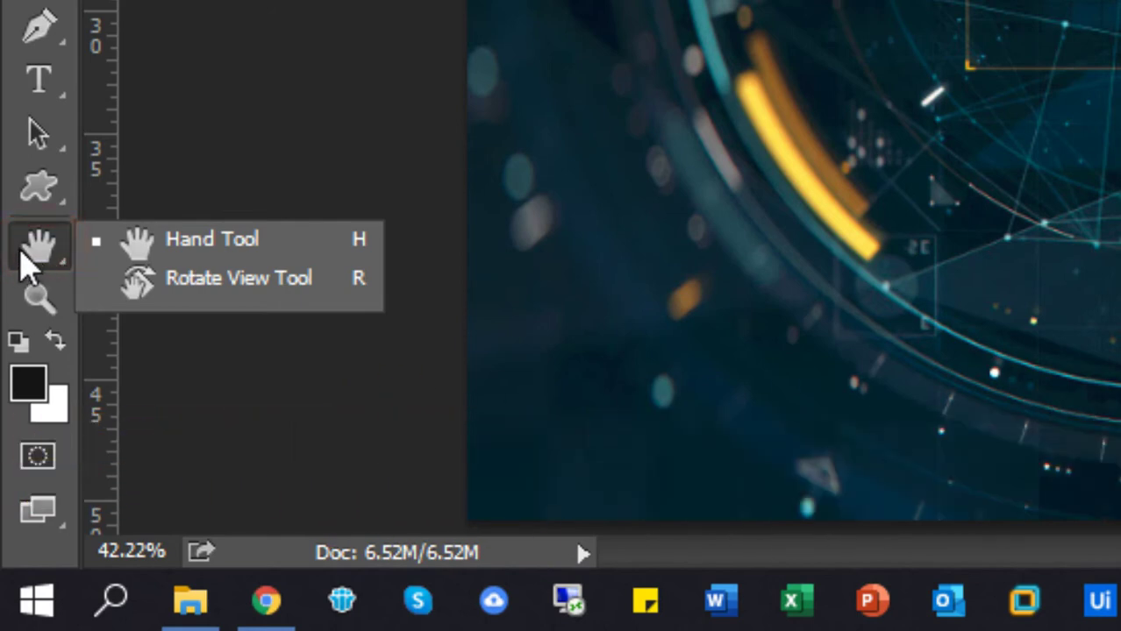
left_click(25, 256)
left_click(38, 303)
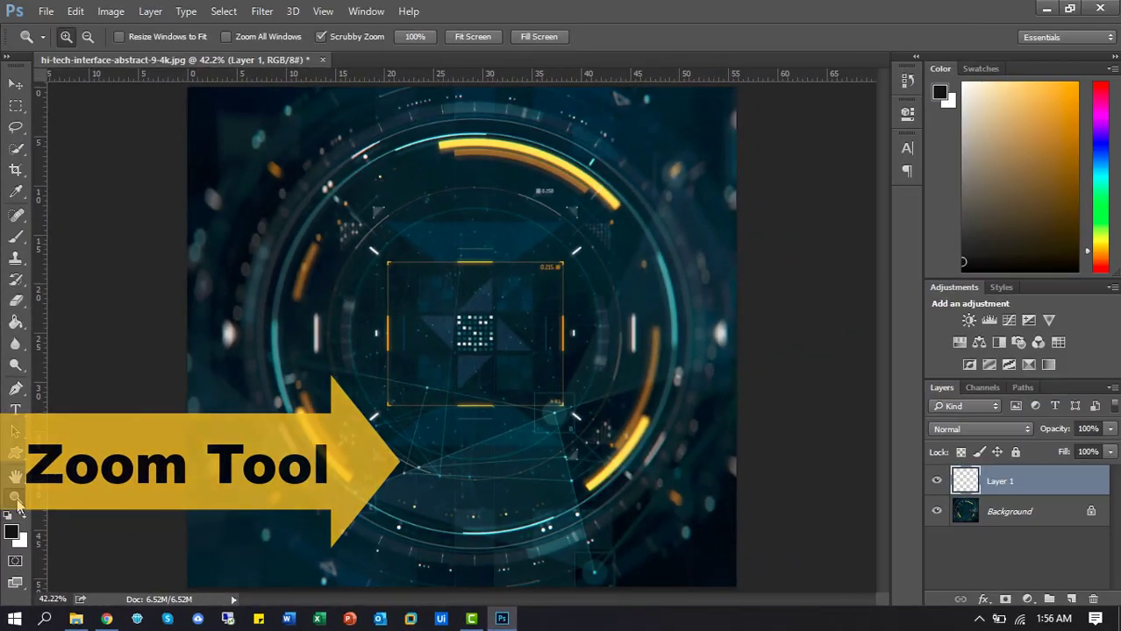
left_click(450, 338)
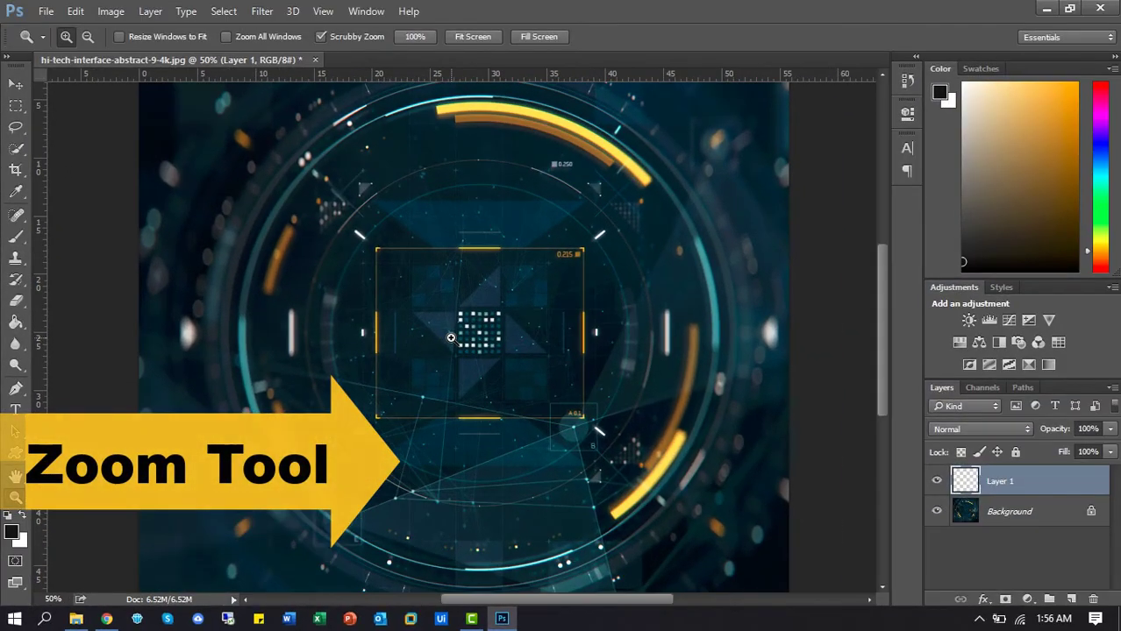
left_click(451, 337)
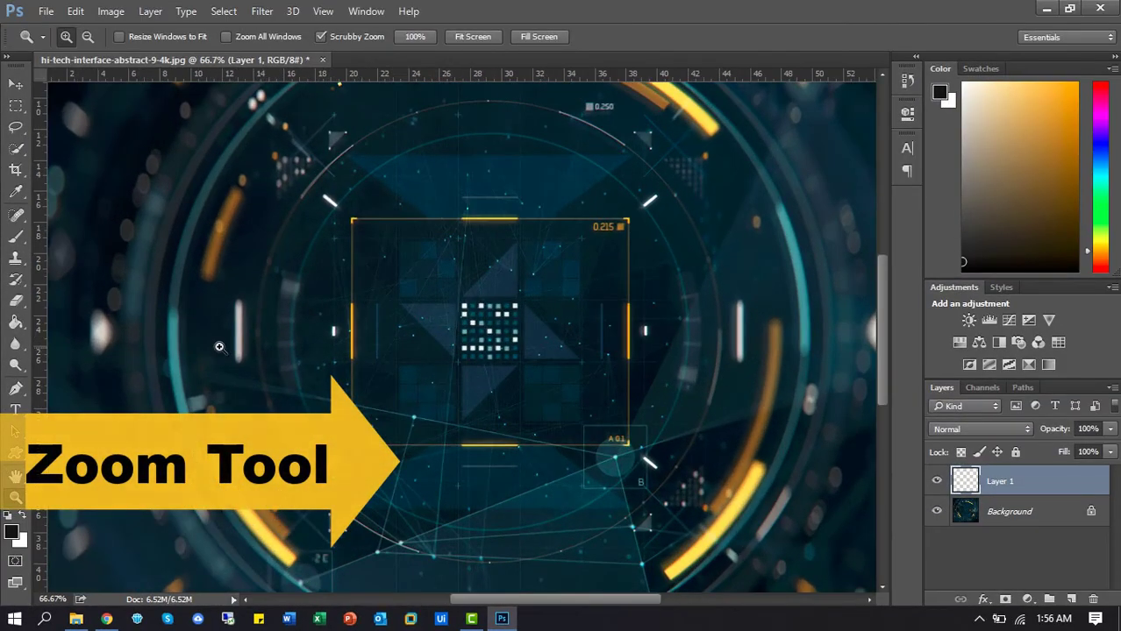
key("ctrl+0")
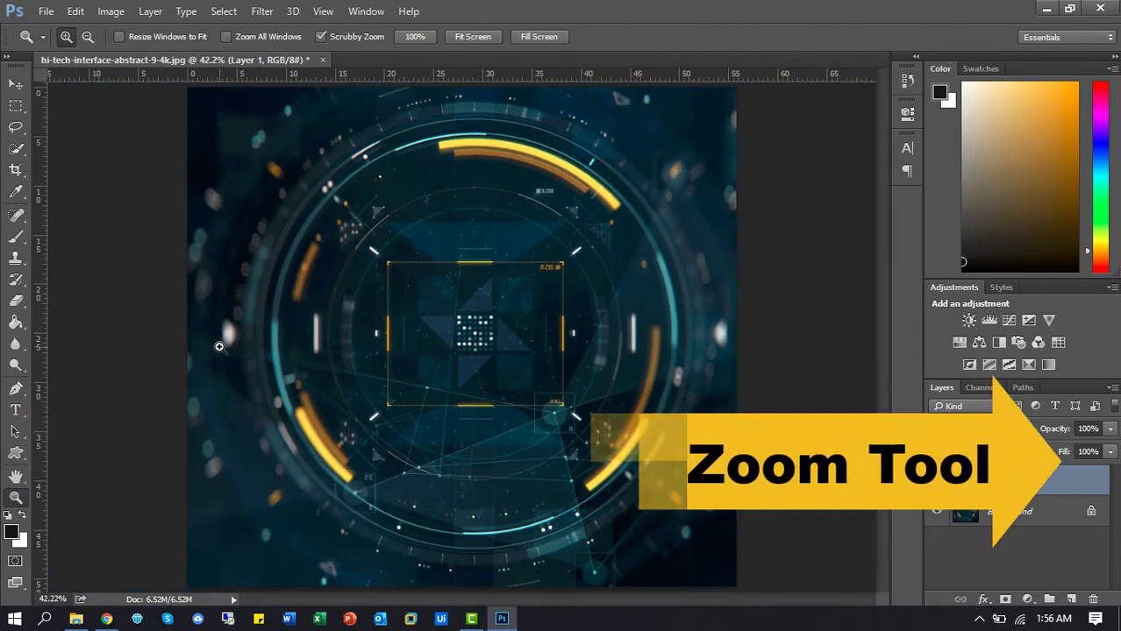
left_click(13, 533)
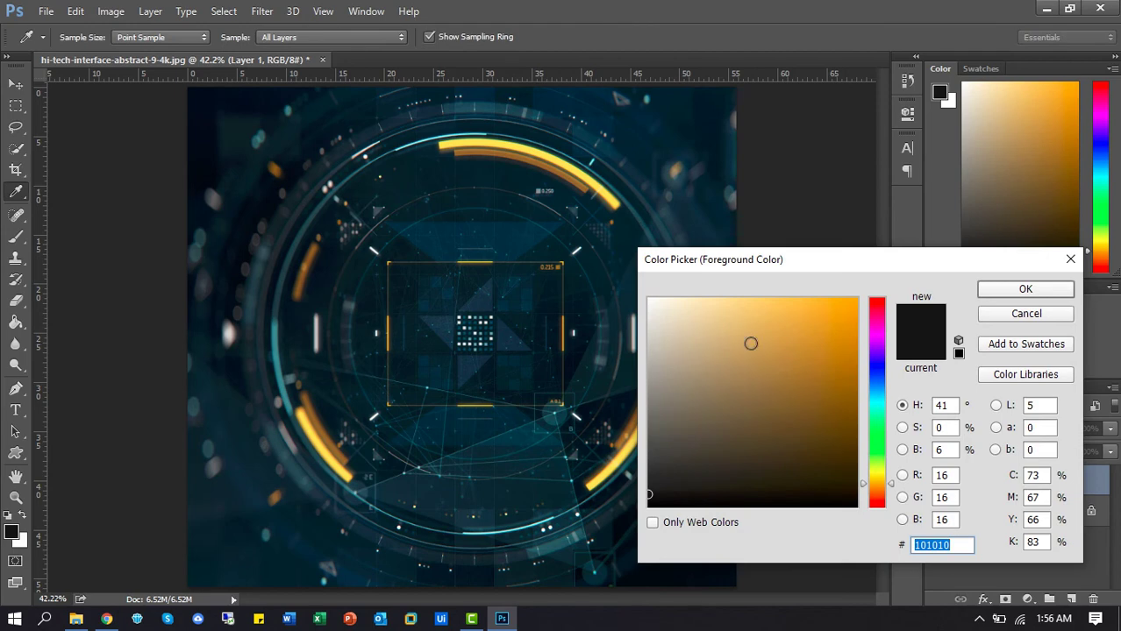
left_click(1070, 258)
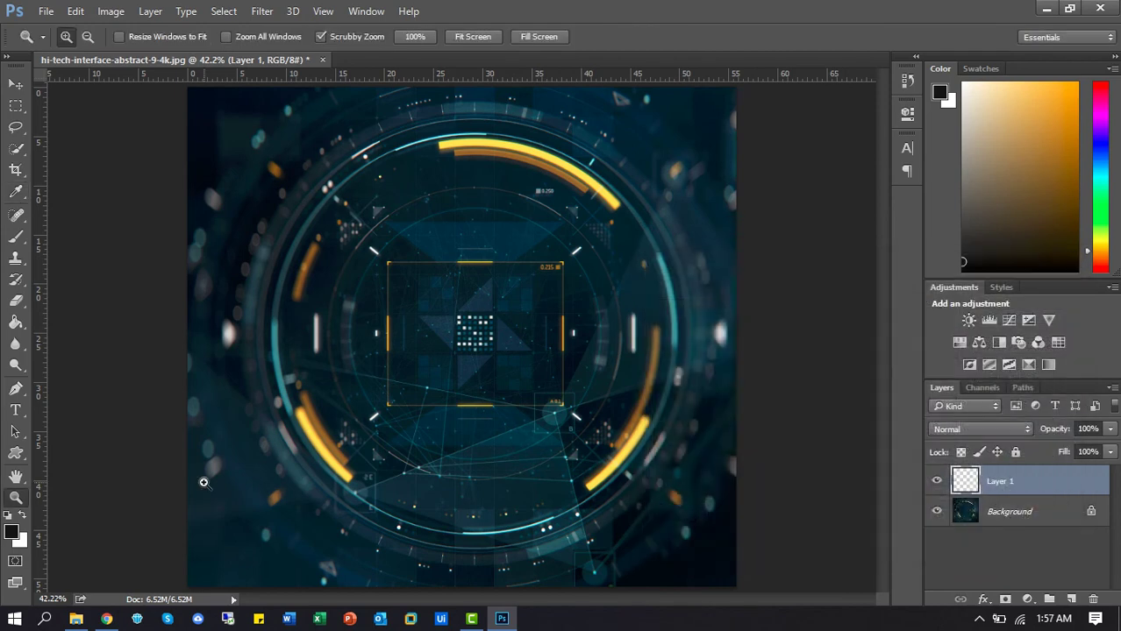
left_click(24, 543)
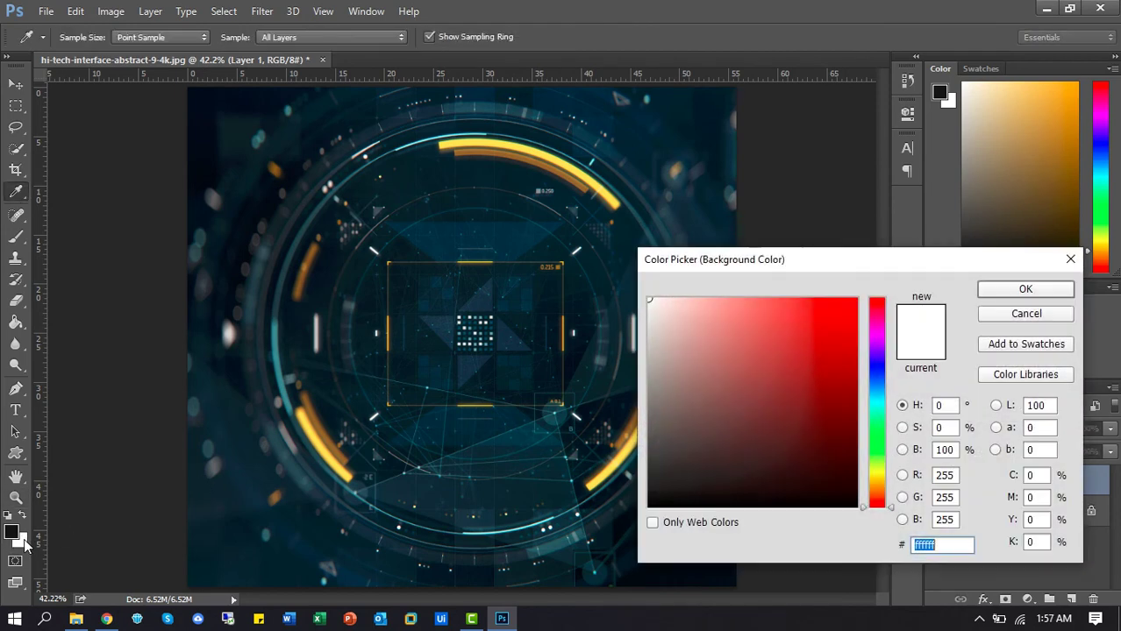
left_click(1072, 258)
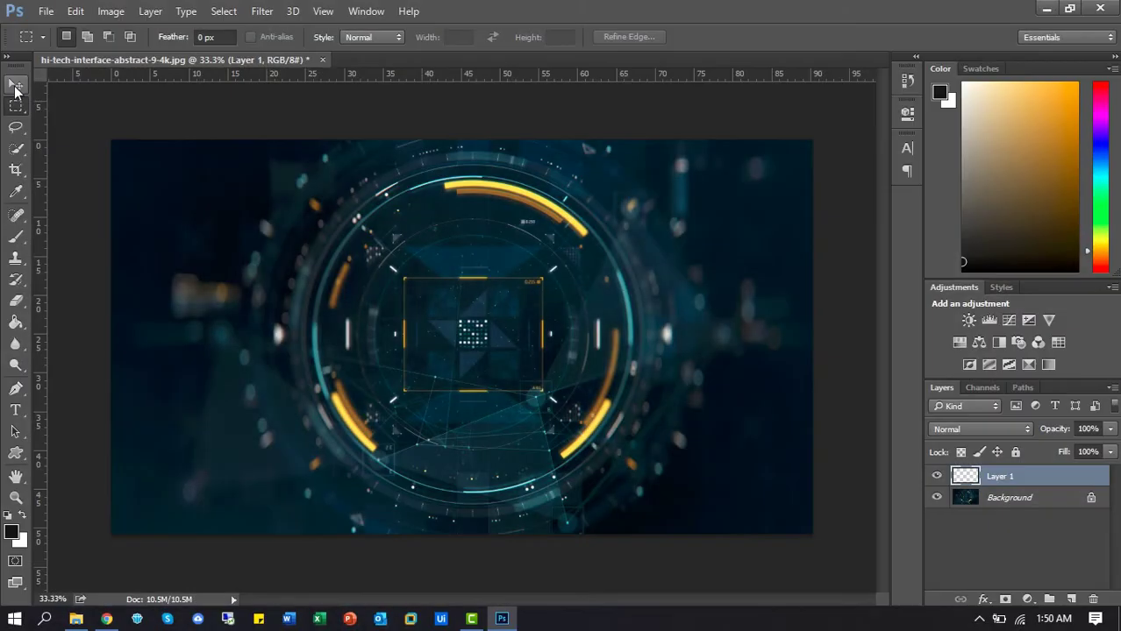
left_click(16, 85)
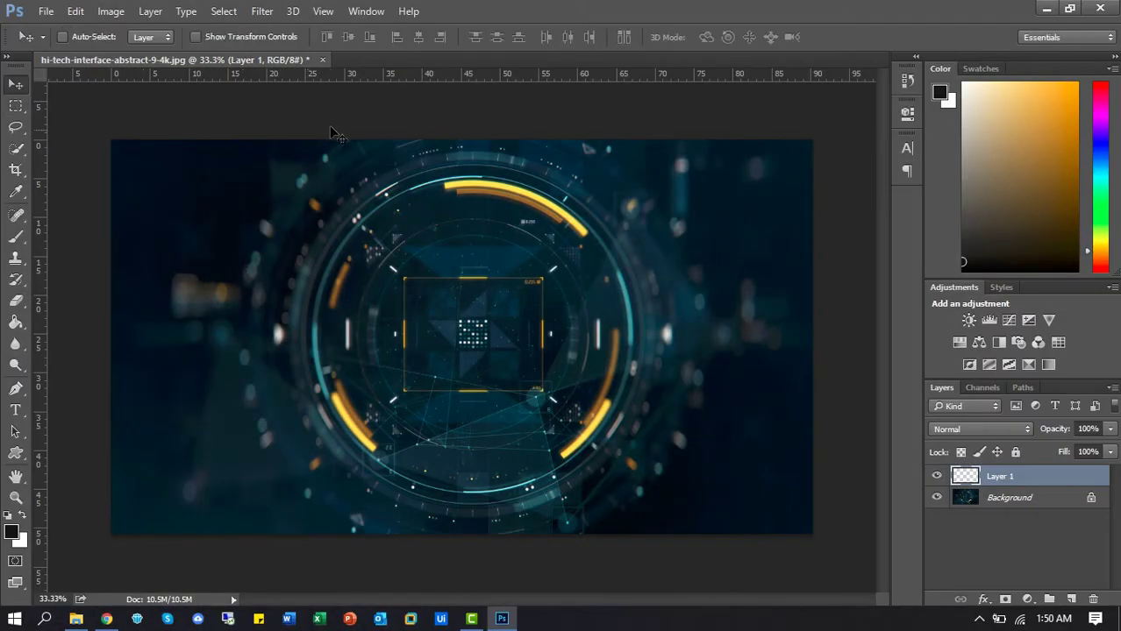
Step: Crop the hi-tech image to a near-square around the central ring by pulling both side edges inward
left_click(15, 171)
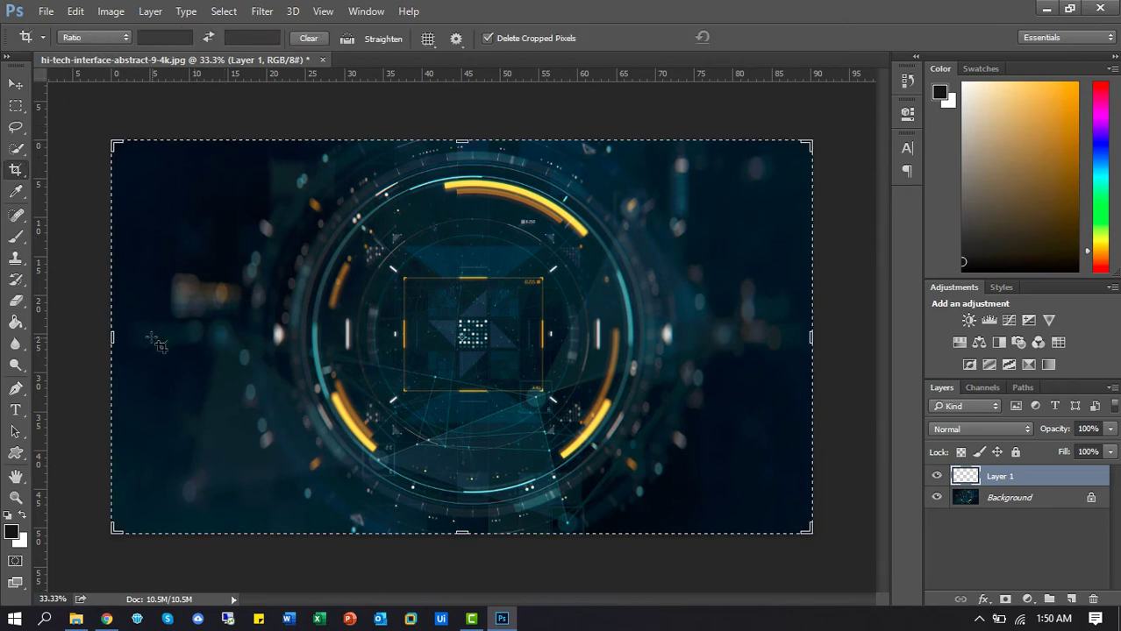
left_click_drag(112, 338, 181, 338)
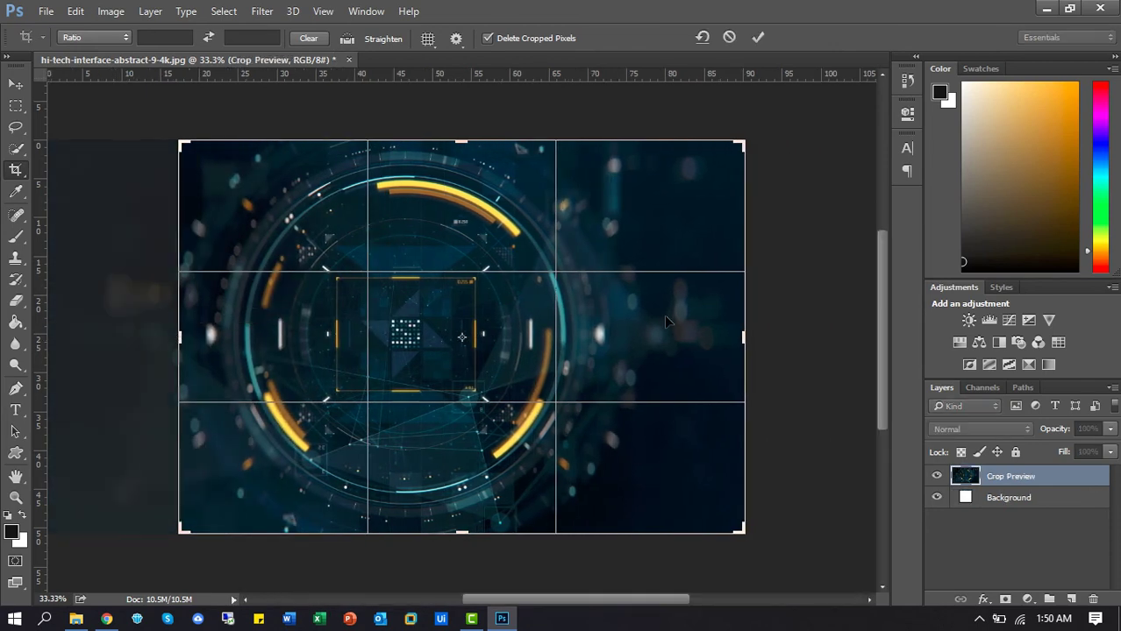
left_click_drag(748, 331, 680, 331)
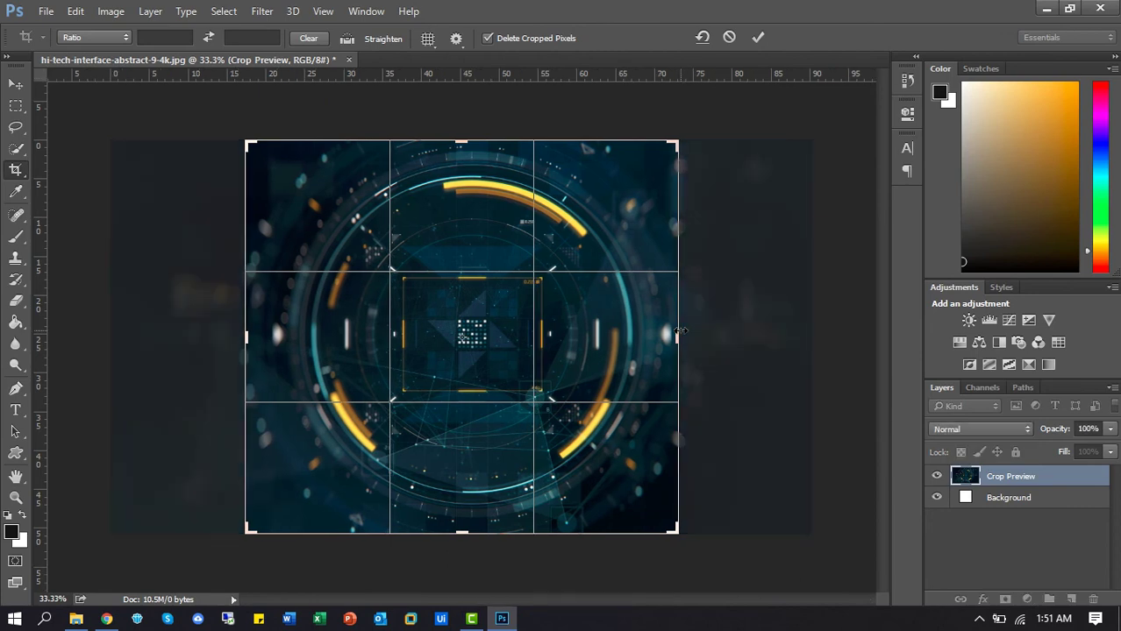
key("Return")
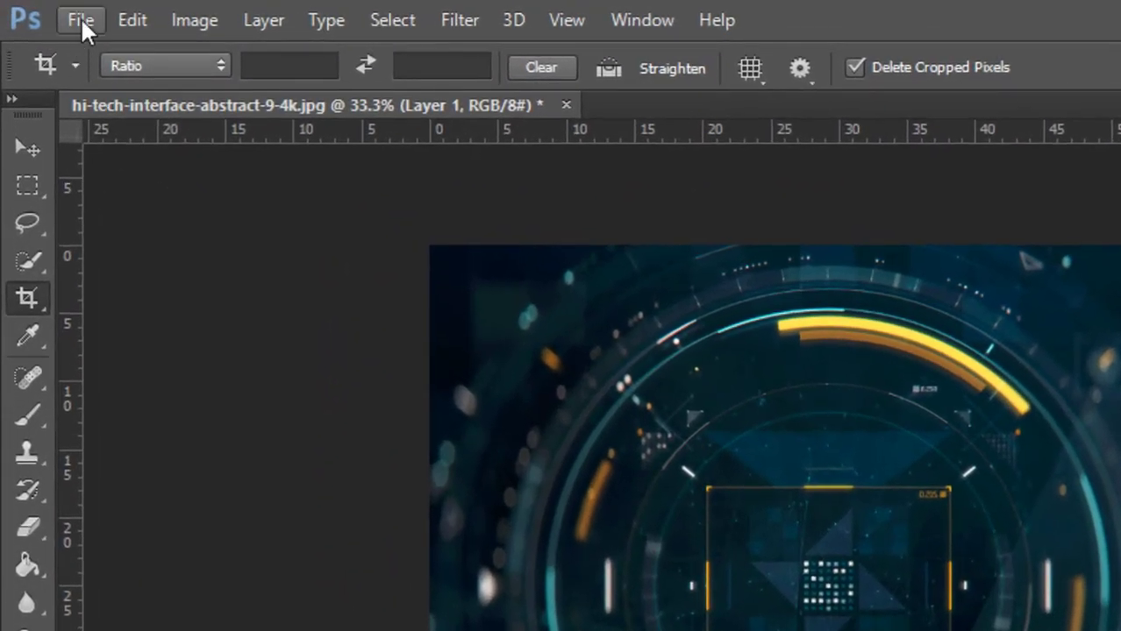
Step: Export via Save for Web as a JPEG named edit_image on the Desktop
left_click(81, 19)
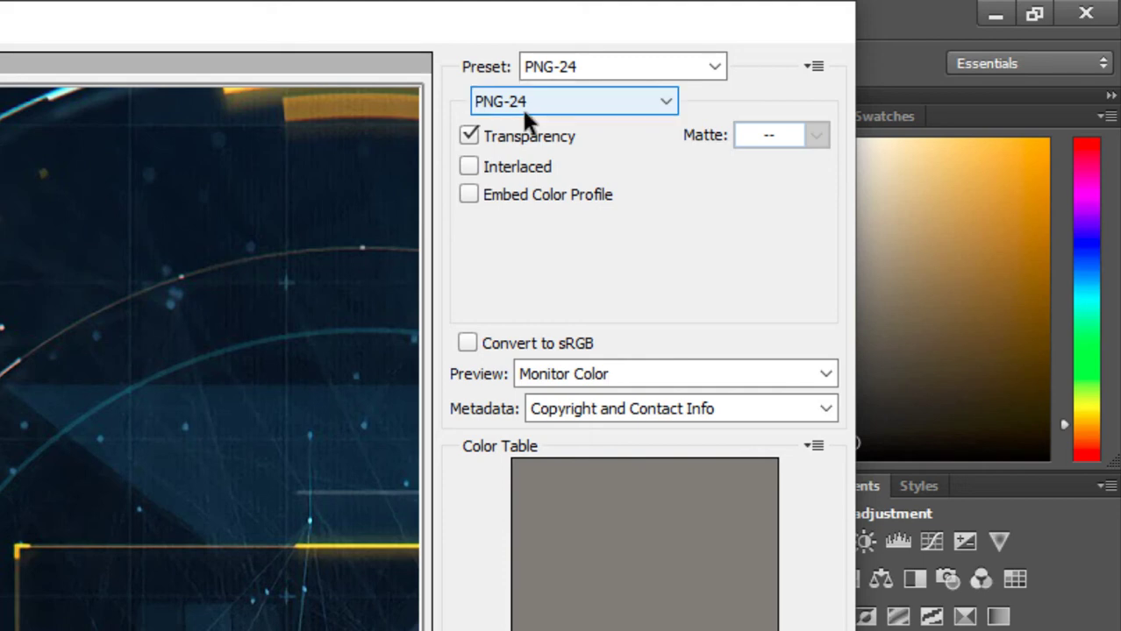
left_click(523, 106)
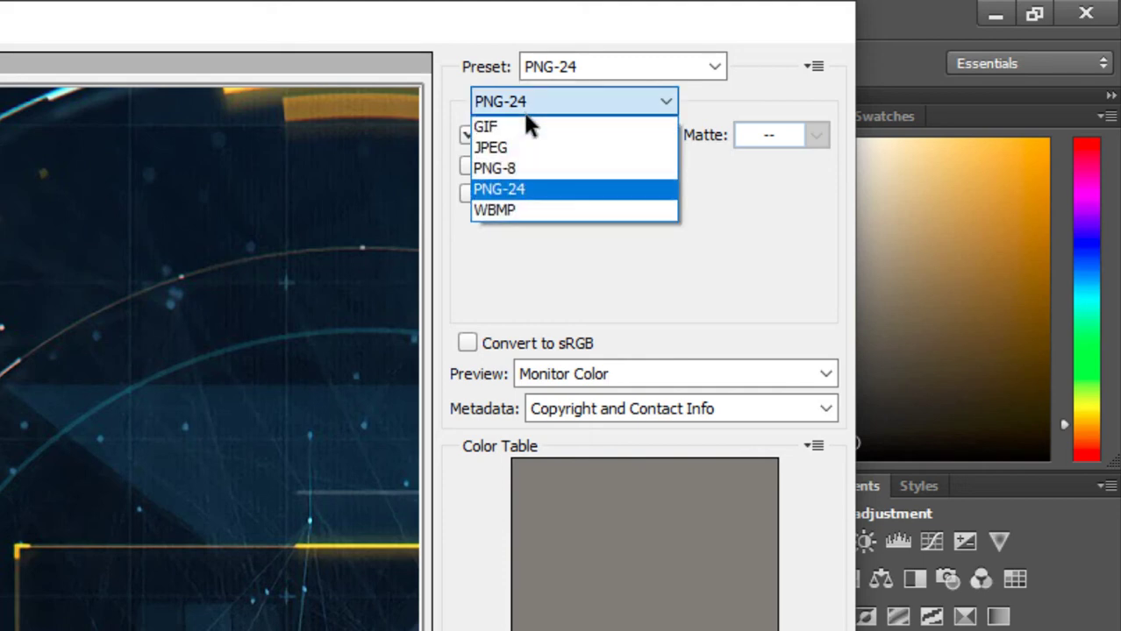
left_click(535, 147)
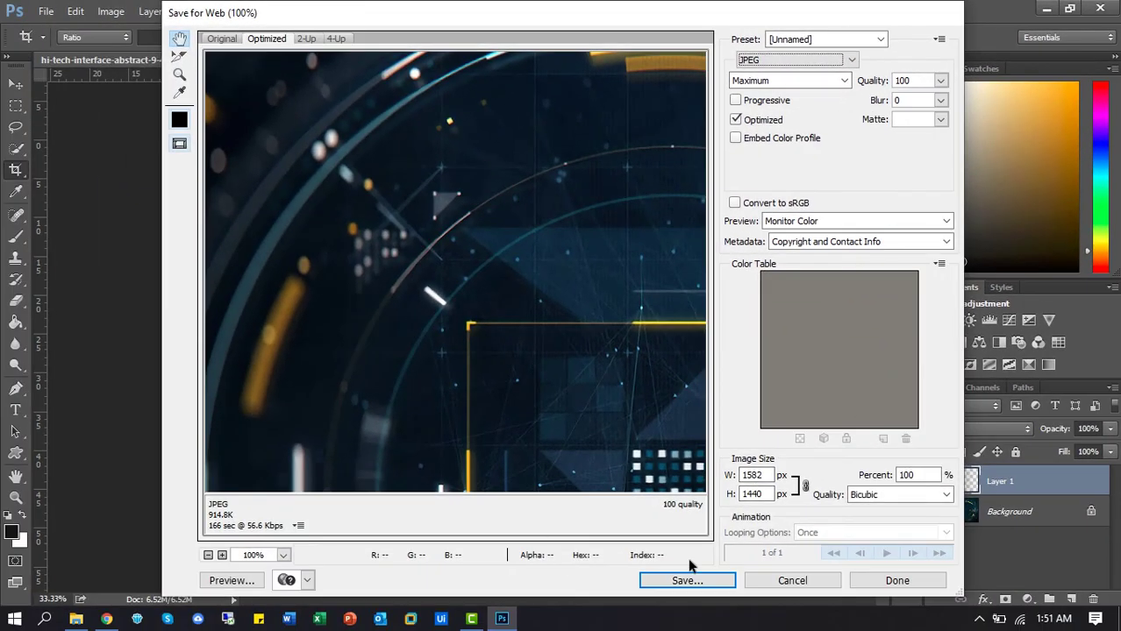
left_click(689, 581)
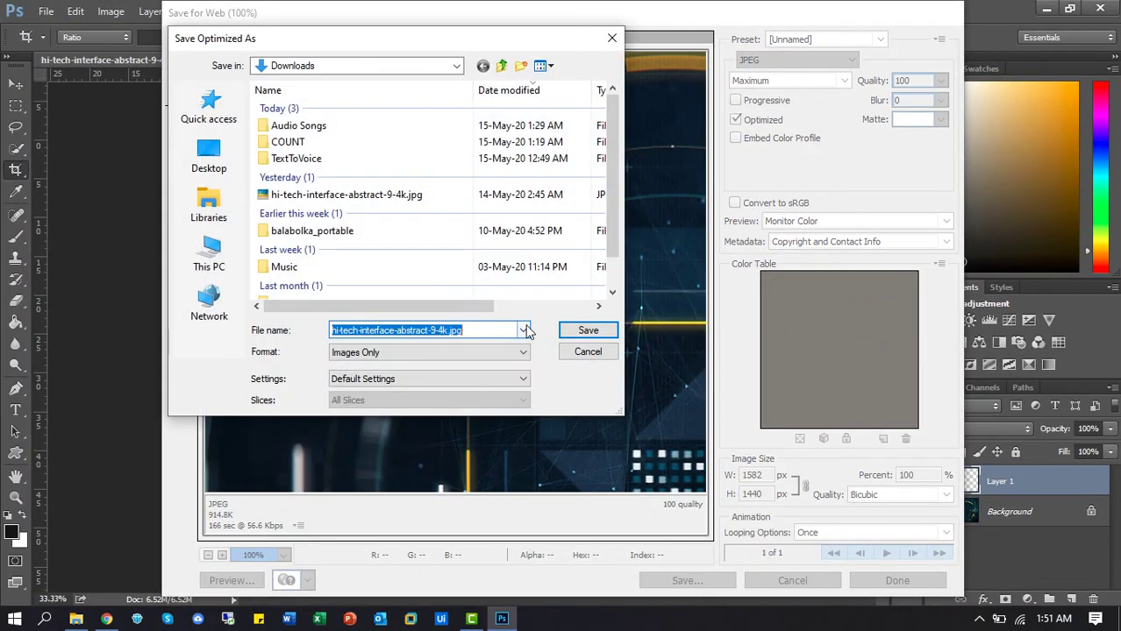
left_click(219, 169)
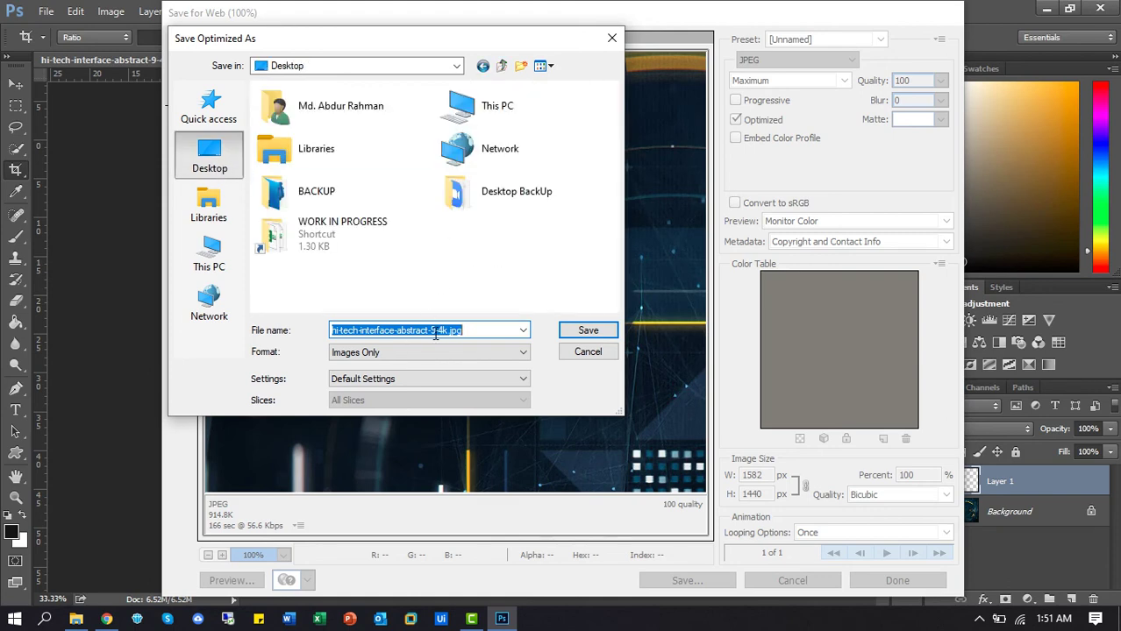
type("edit_image")
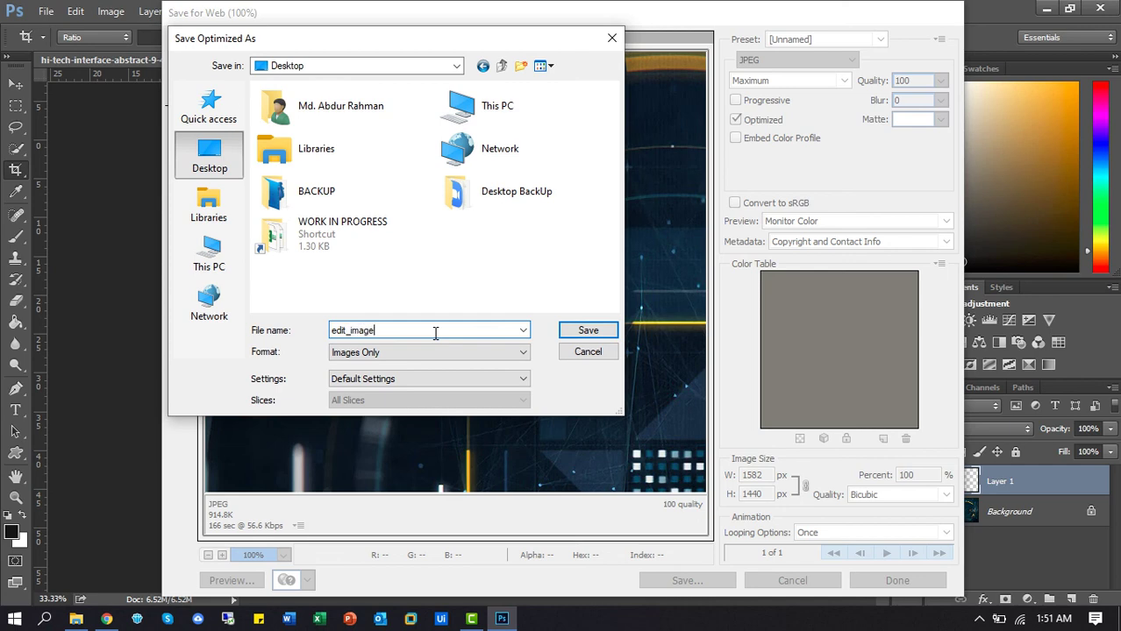
left_click(599, 334)
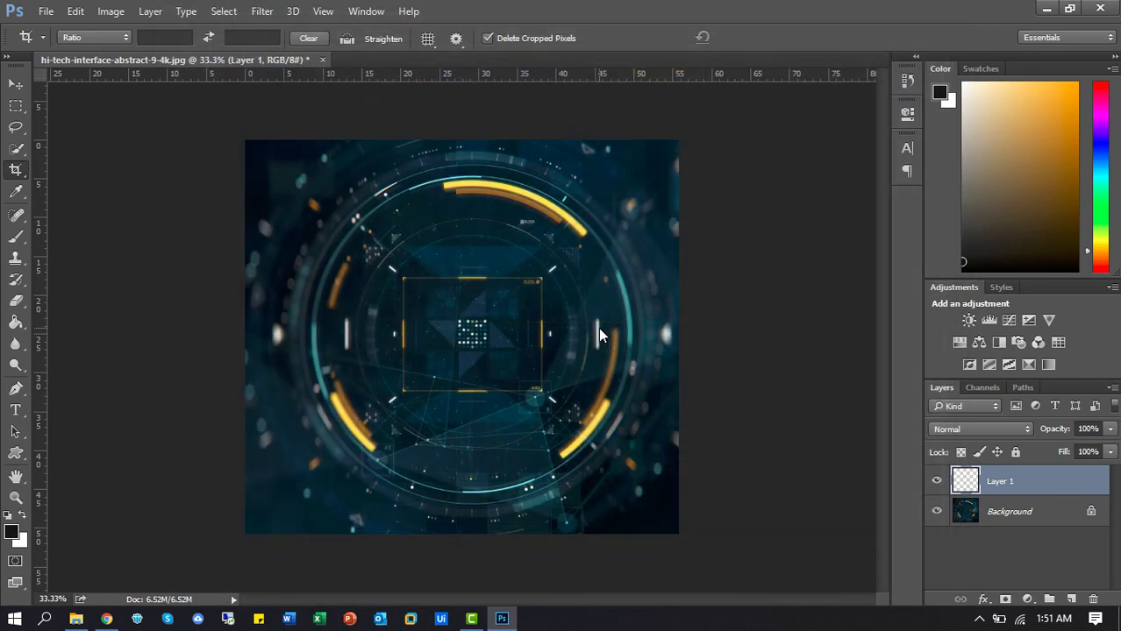
Step: Check in File Explorer that Desktop's edit_image.jpg previews as the square image, then return to Photoshop
left_click(86, 621)
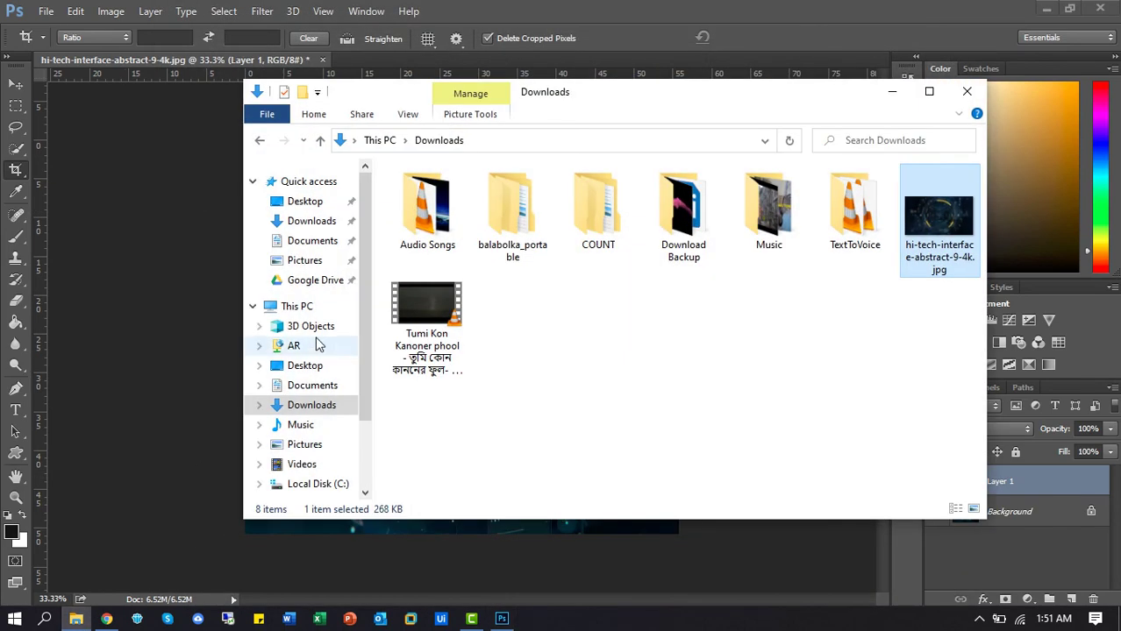
left_click(316, 211)
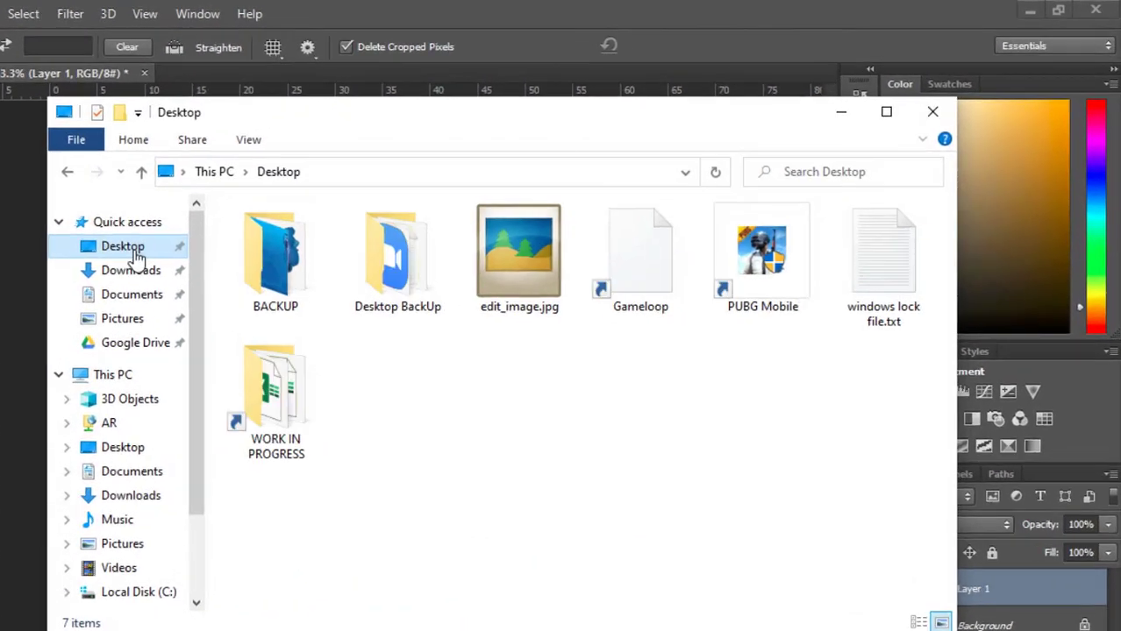
left_click(630, 229)
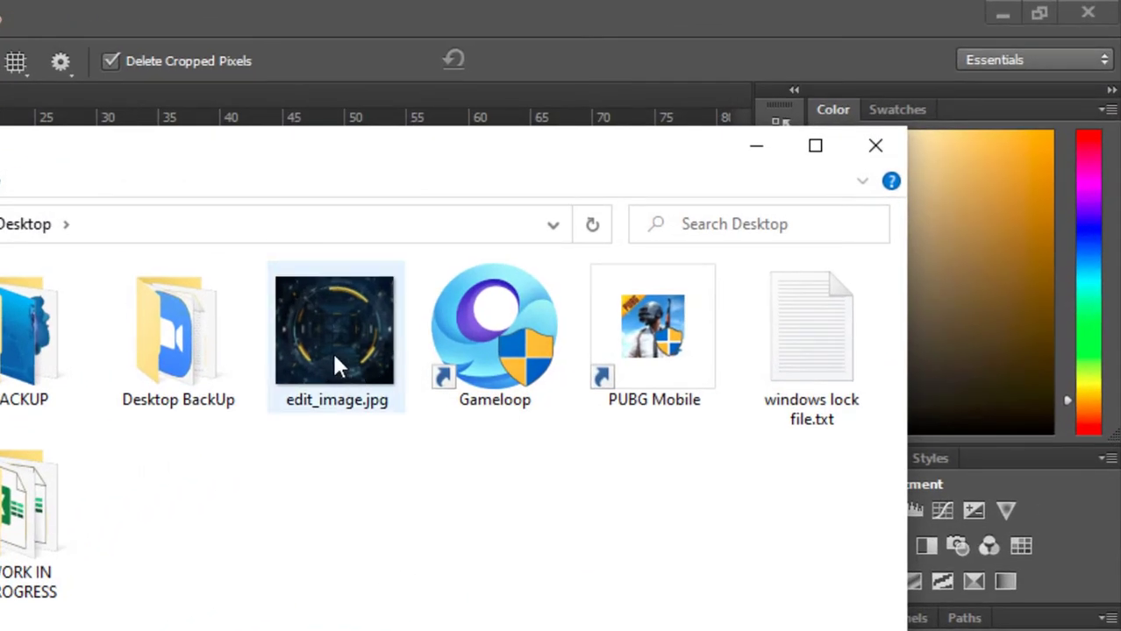
double_click(335, 360)
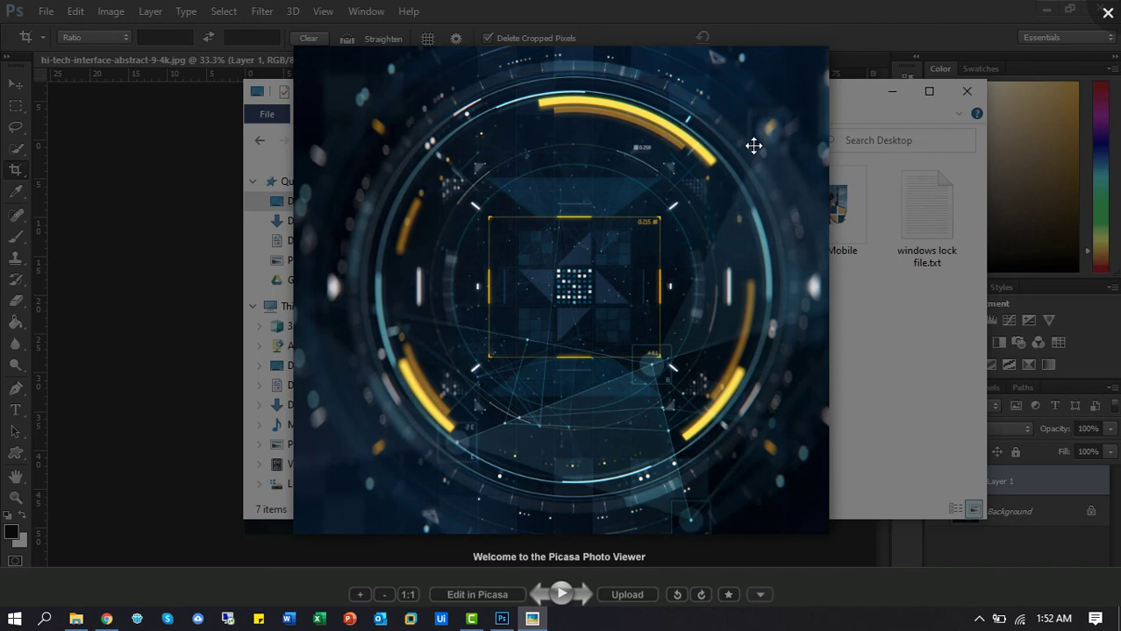
left_click(1108, 13)
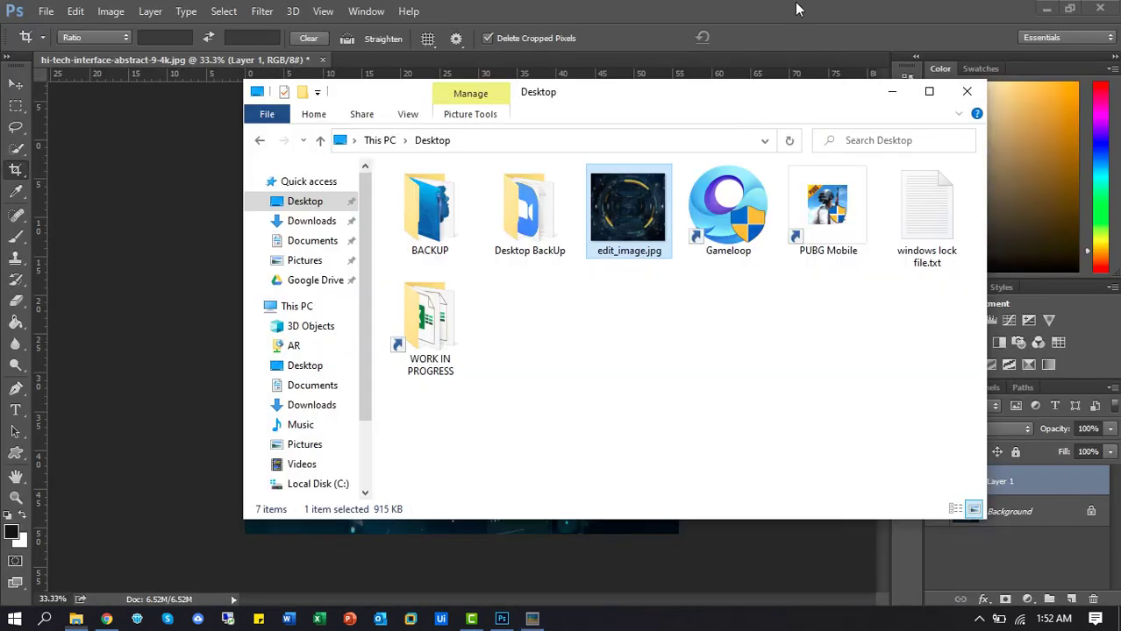
left_click(786, 5)
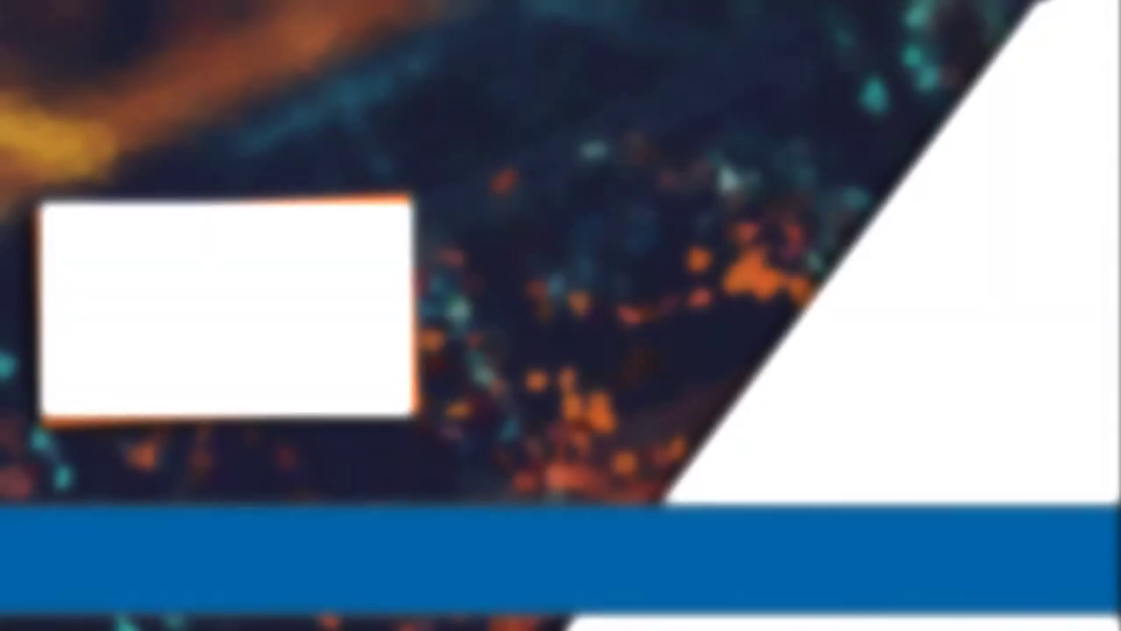